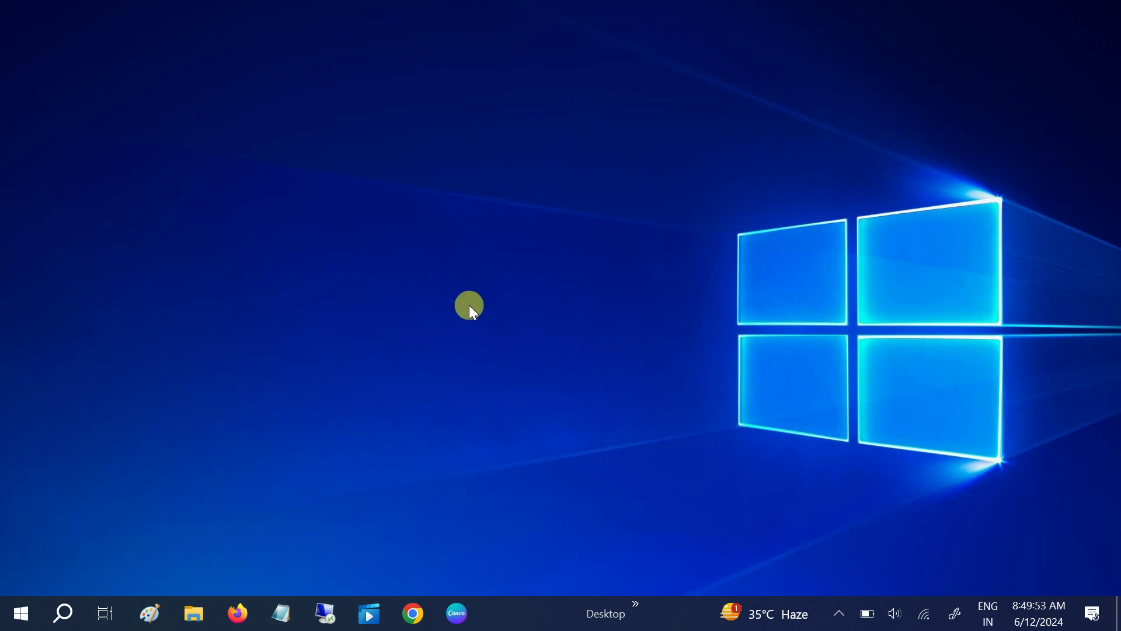
Open the display settings and choose 150% (Recommended) as the size of text, apps, and other items.
{"action": "right_click", "coordinate": [606, 91]}
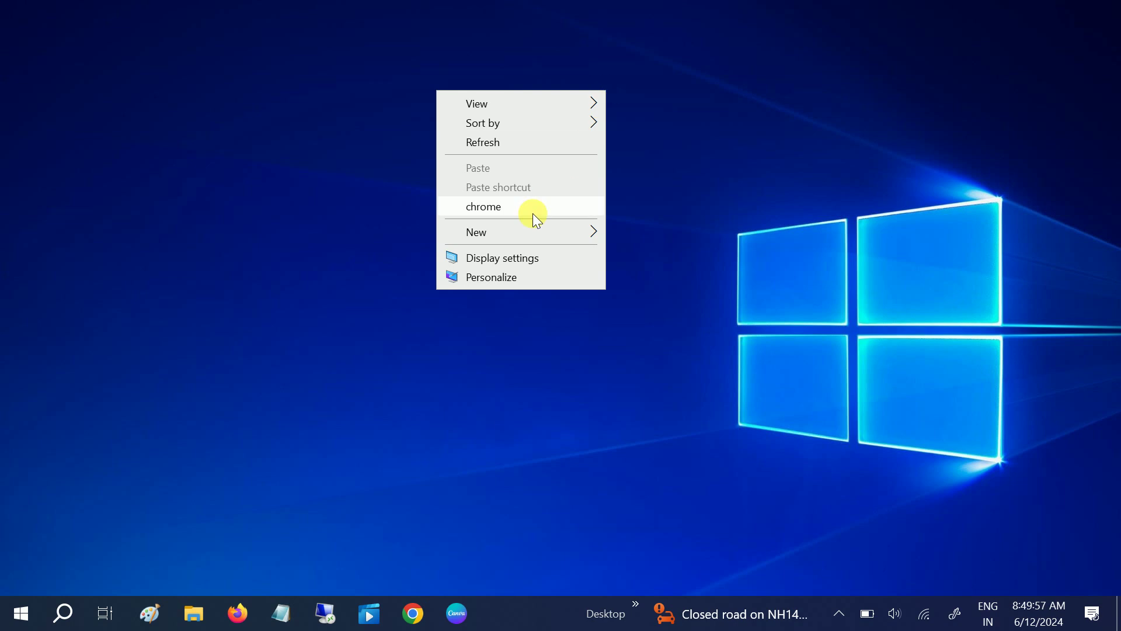
{"action": "left_click", "coordinate": [506, 259]}
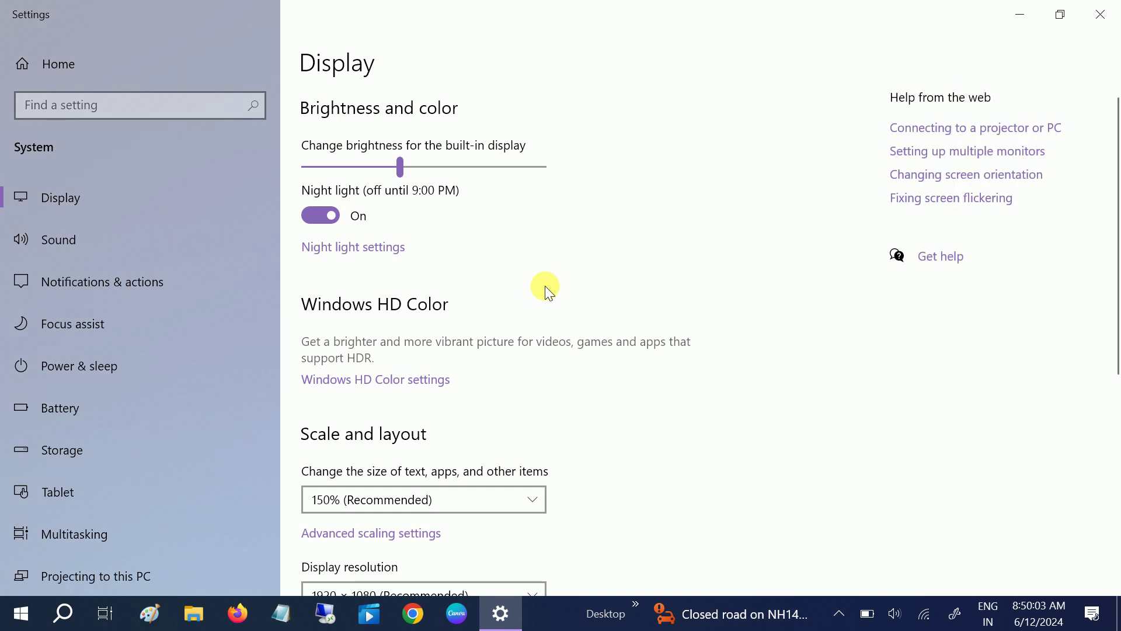
{"action": "scroll", "coordinate": [545, 286], "scroll_direction": "down", "scroll_amount": 2}
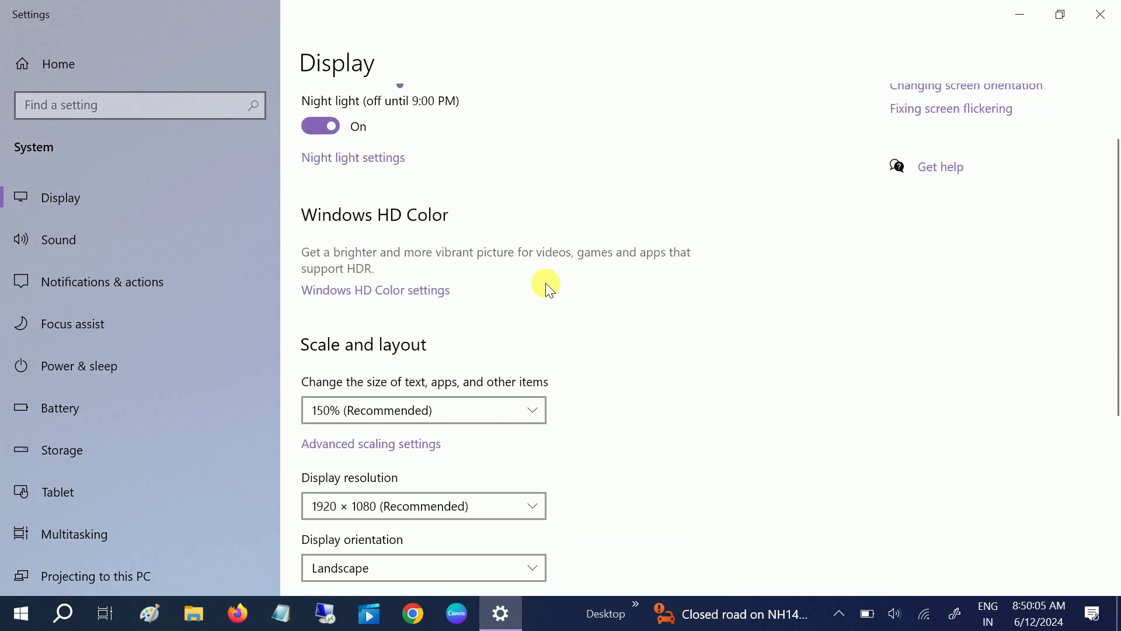
{"action": "scroll", "coordinate": [548, 279], "scroll_direction": "down", "scroll_amount": 2}
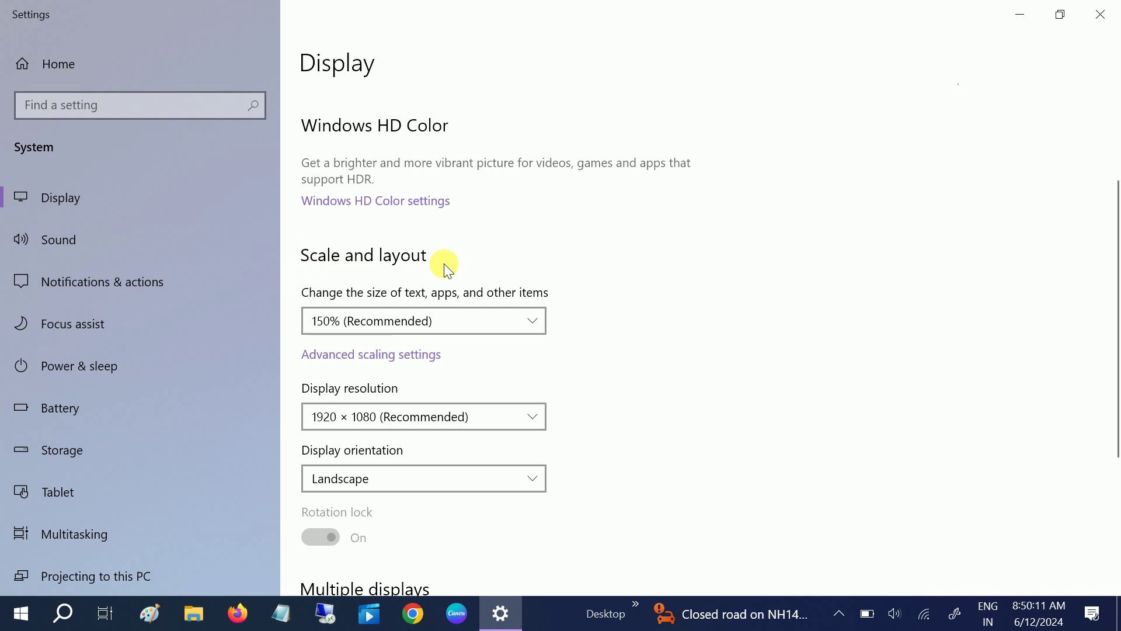
{"action": "left_click", "coordinate": [510, 321]}
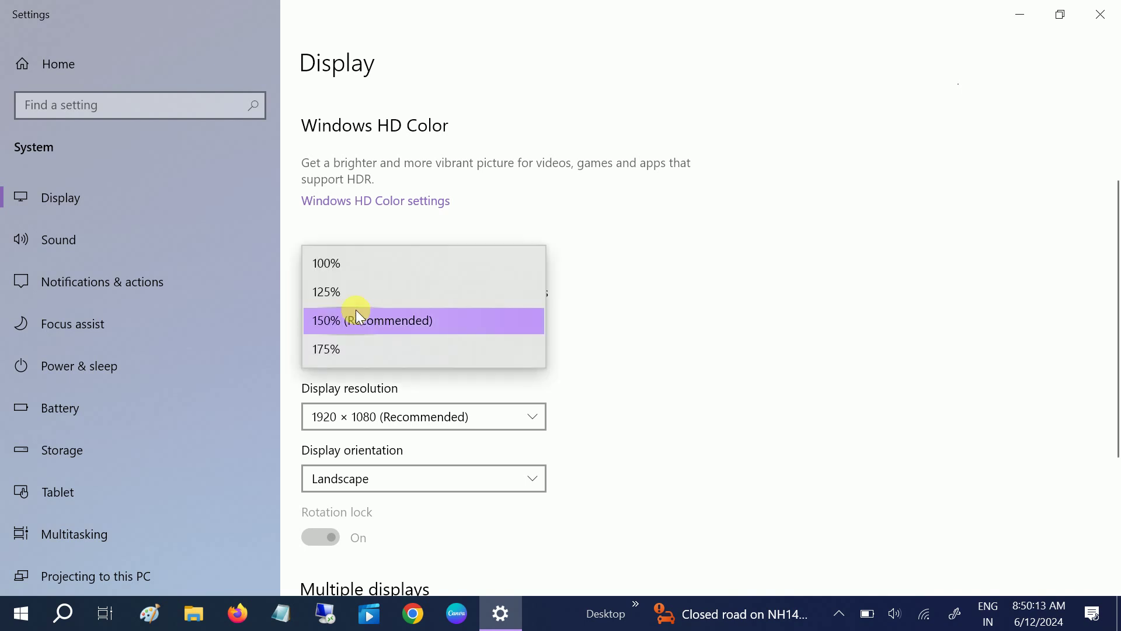
{"action": "left_click", "coordinate": [388, 325]}
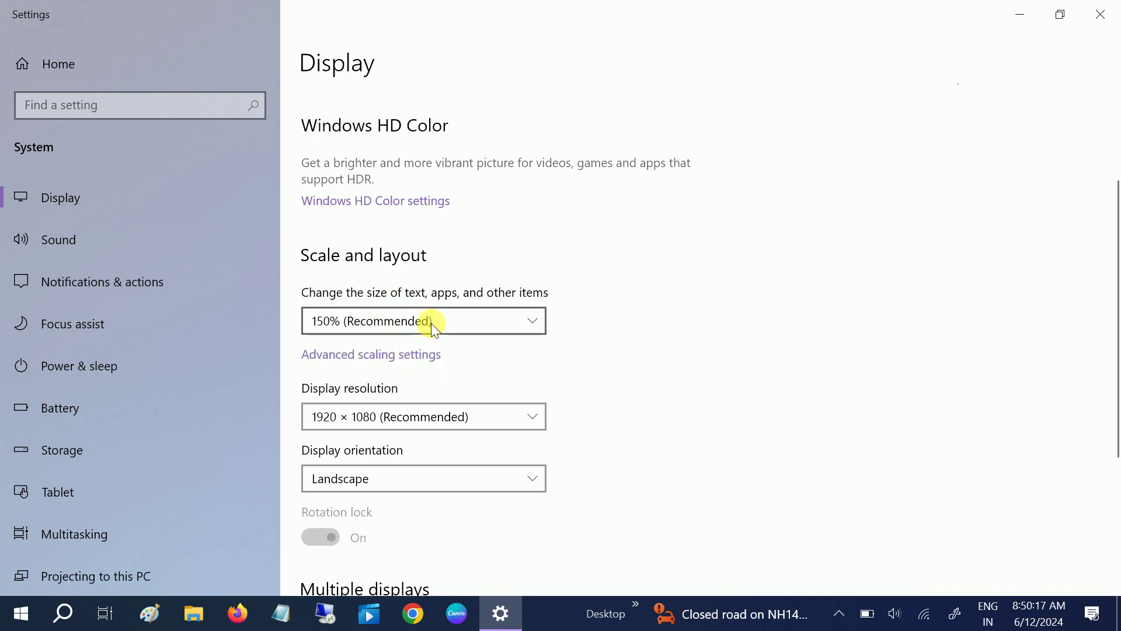
Try 175% as the size of text, apps, and other items, and return it to 150% (Recommended).
{"action": "key", "text": "Down"}
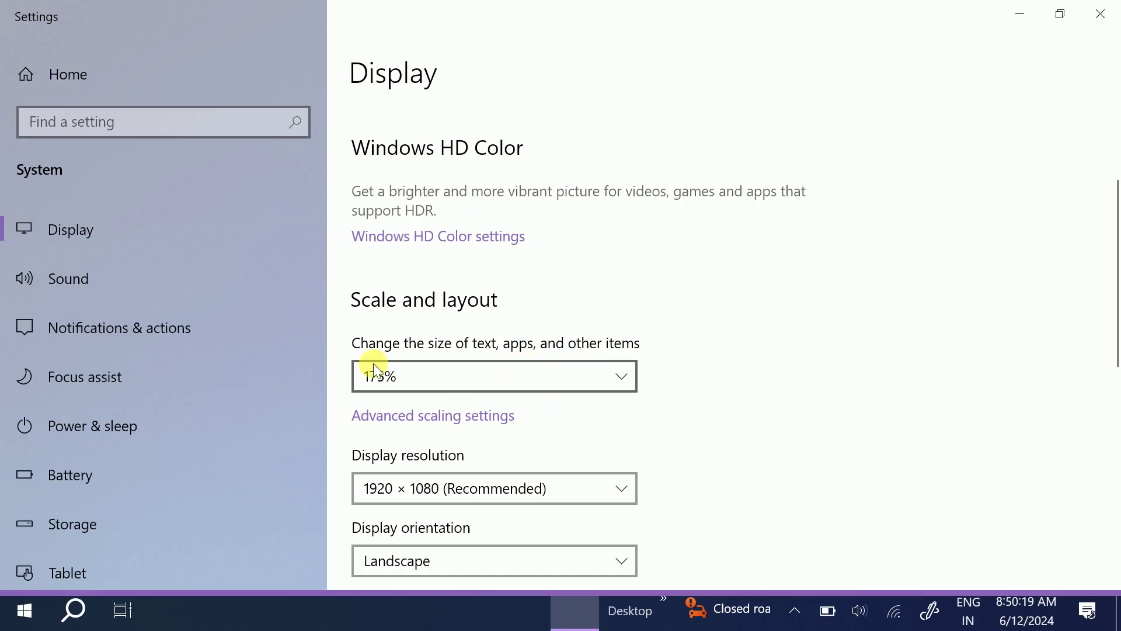
{"action": "left_click", "coordinate": [611, 419]}
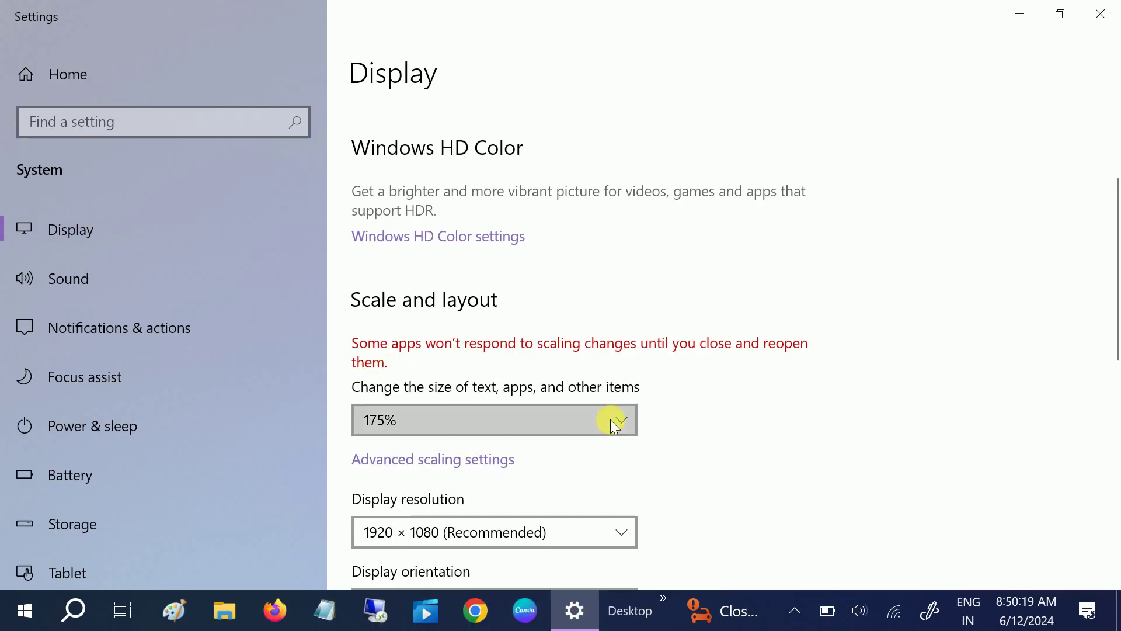
{"action": "left_click", "coordinate": [517, 387]}
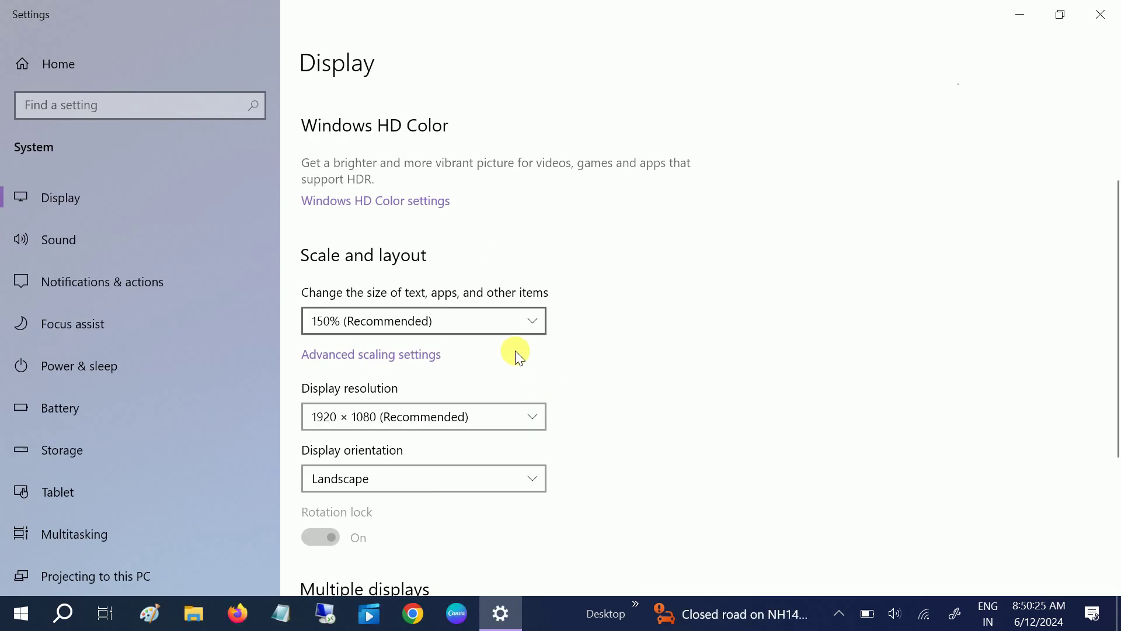
Review the available display resolutions without changing the selected one.
{"action": "scroll", "coordinate": [675, 331], "scroll_direction": "down", "scroll_amount": 3}
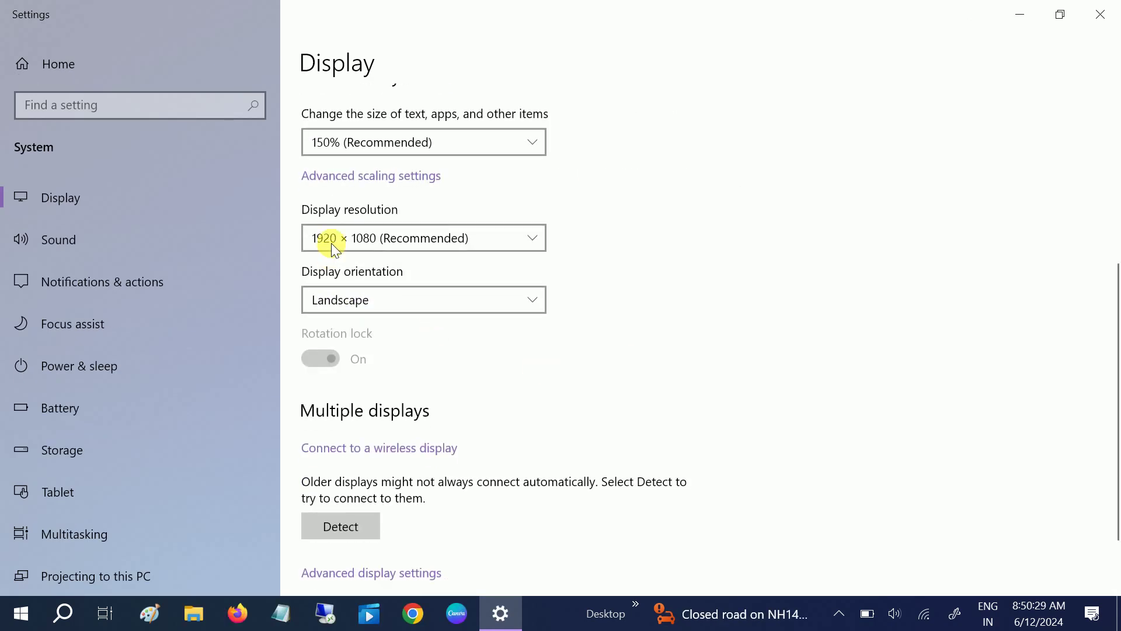
{"action": "left_click", "coordinate": [428, 230]}
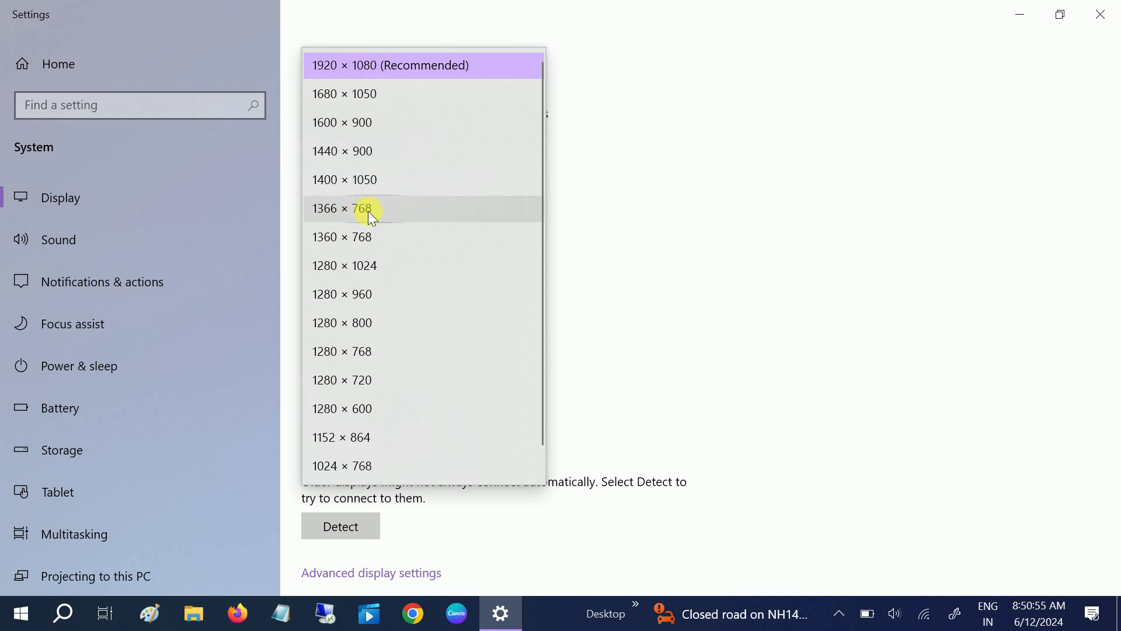
{"action": "left_click", "coordinate": [672, 199]}
Check the refresh rate options in the advanced display settings, return to the display settings, and close Settings.
{"action": "scroll", "coordinate": [412, 351], "scroll_direction": "down", "scroll_amount": 2}
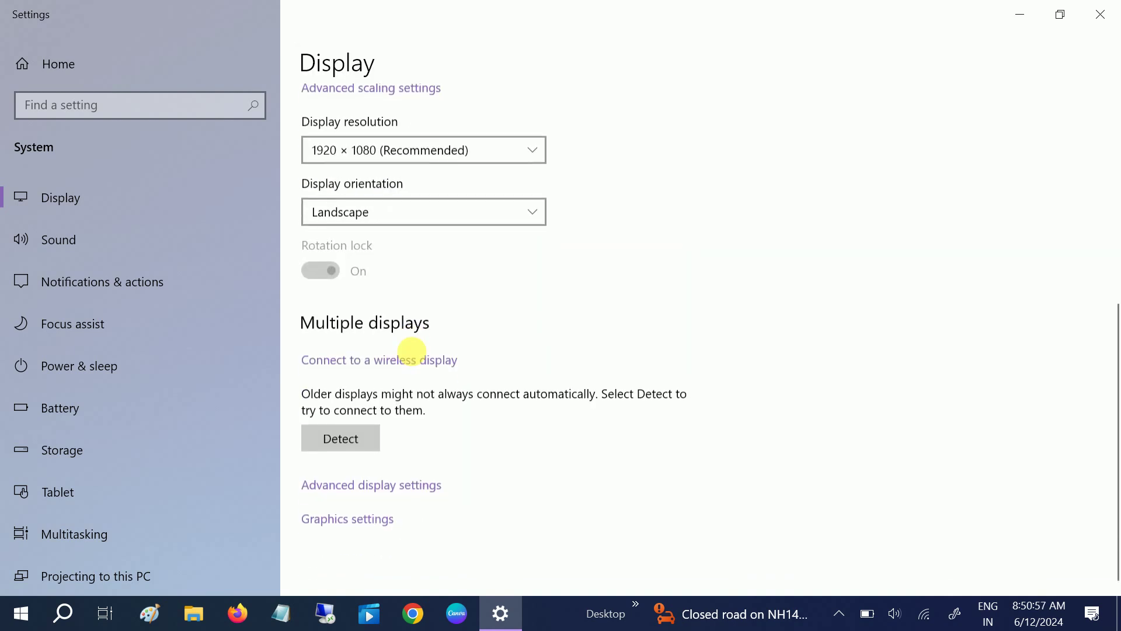
{"action": "left_click", "coordinate": [386, 495]}
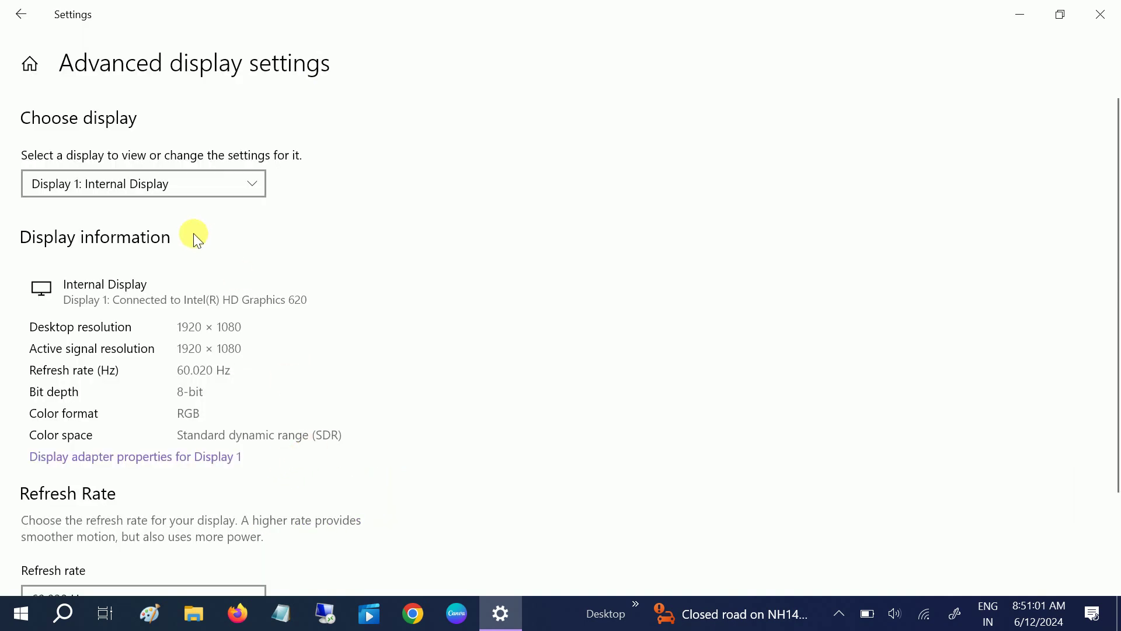
{"action": "scroll", "coordinate": [193, 233], "scroll_direction": "down", "scroll_amount": 2}
{"action": "left_click", "coordinate": [141, 471]}
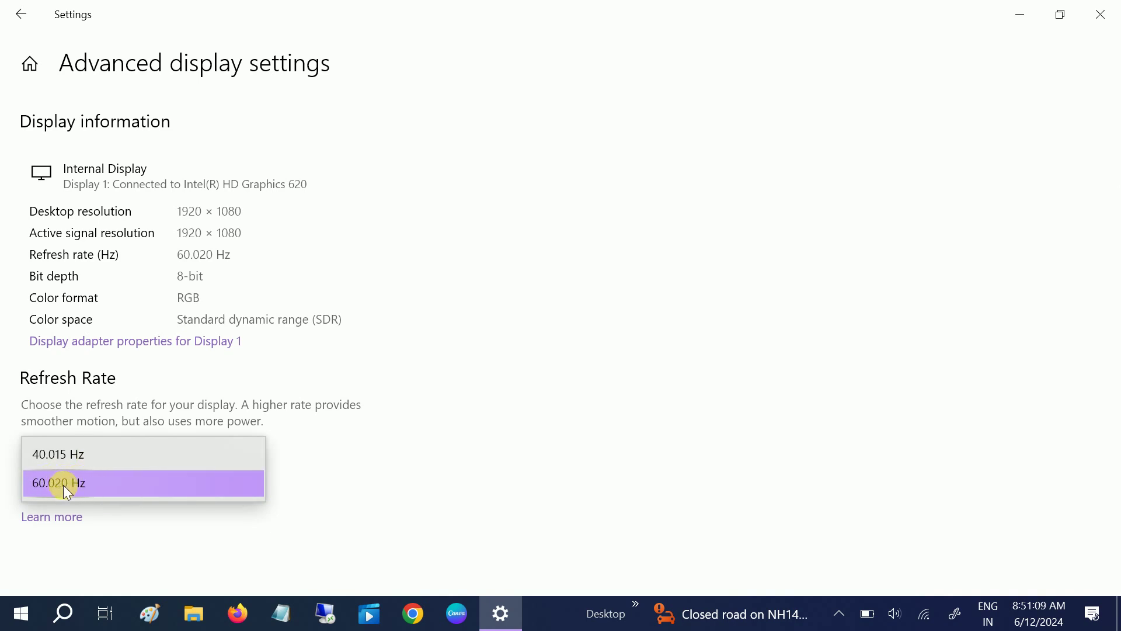
{"action": "left_click", "coordinate": [308, 384]}
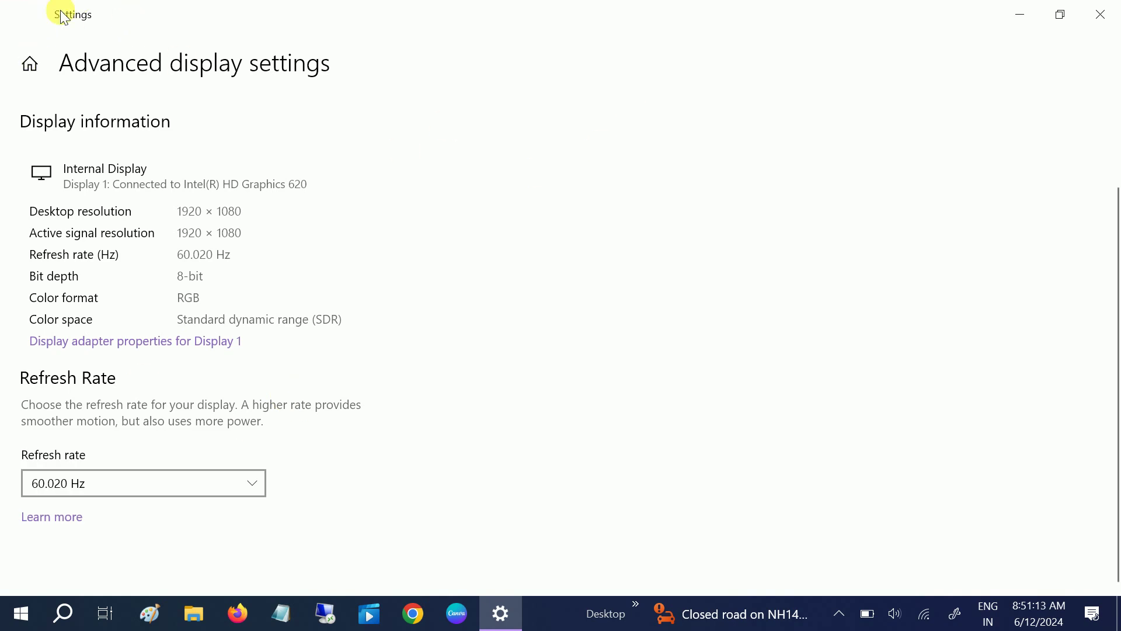
{"action": "left_click", "coordinate": [21, 14]}
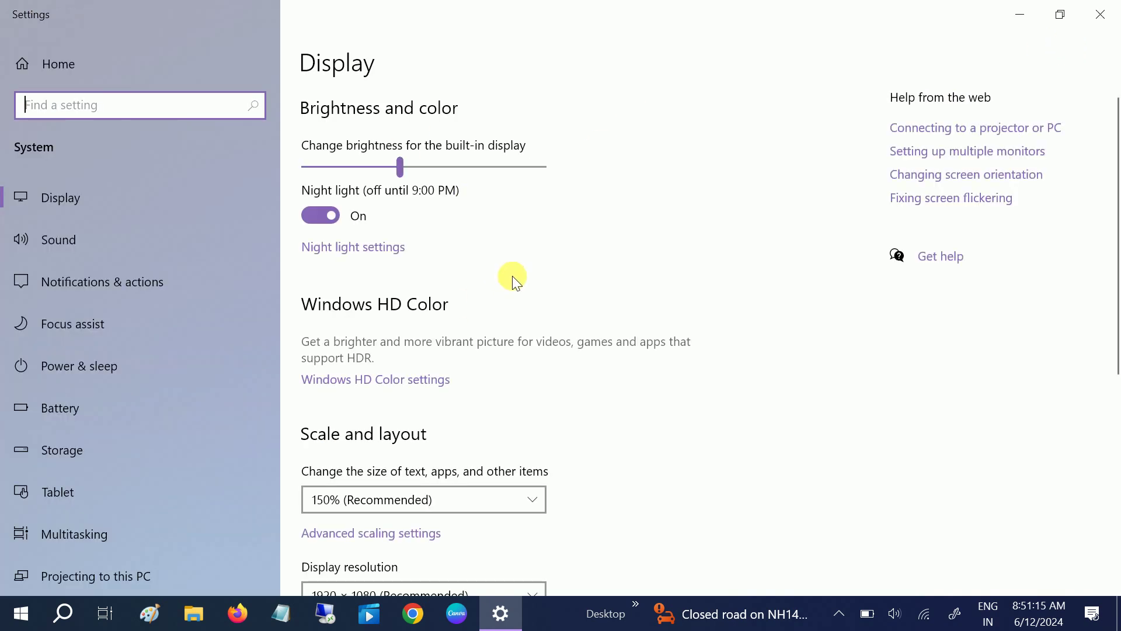
{"action": "scroll", "coordinate": [666, 404], "scroll_direction": "down", "scroll_amount": 5}
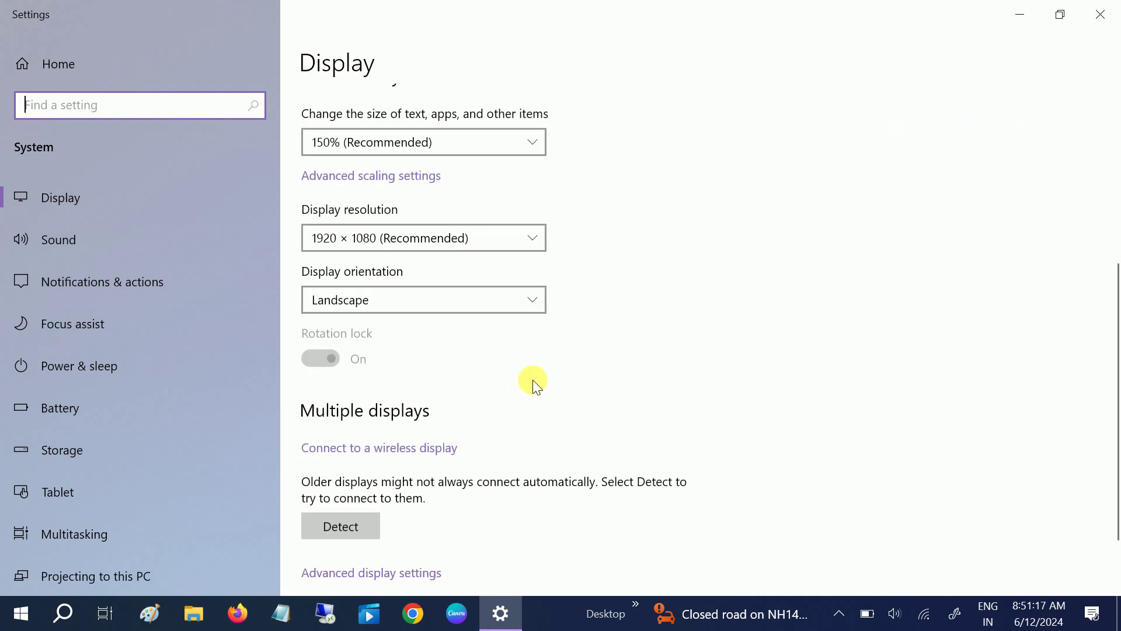
{"action": "left_click", "coordinate": [1097, 15]}
Open Device Manager and select Intel(R) HD Graphics 620 under Display adapters.
{"action": "left_click", "coordinate": [66, 619]}
{"action": "type", "text": "devi"}
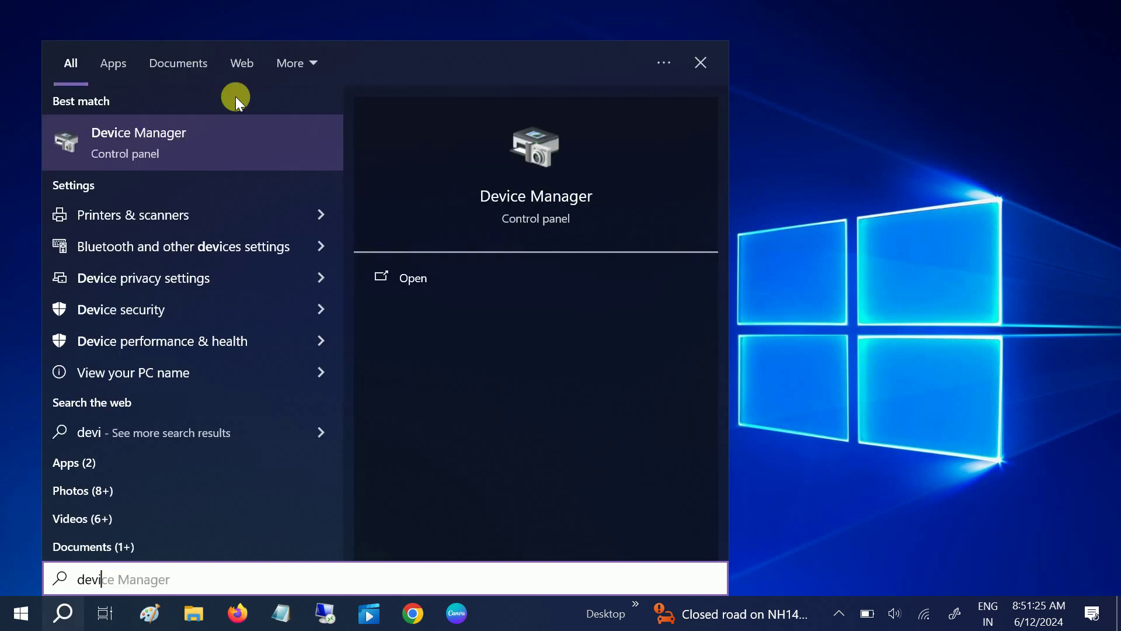
{"action": "left_click", "coordinate": [202, 131]}
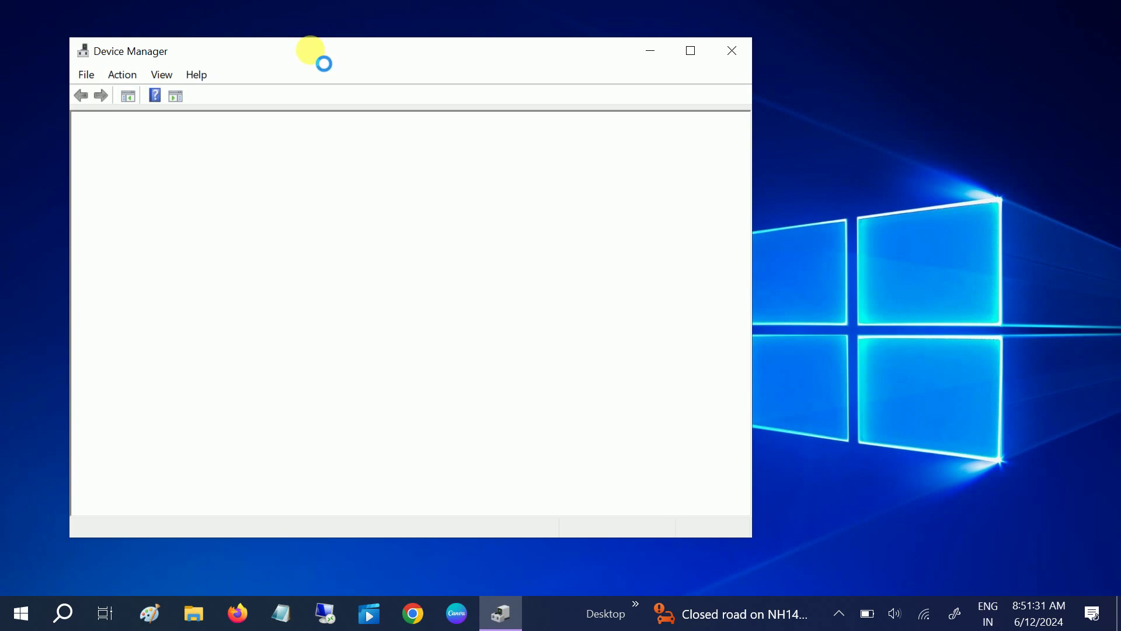
{"action": "left_click_drag", "start_coordinate": [307, 56], "coordinate": [552, 66]}
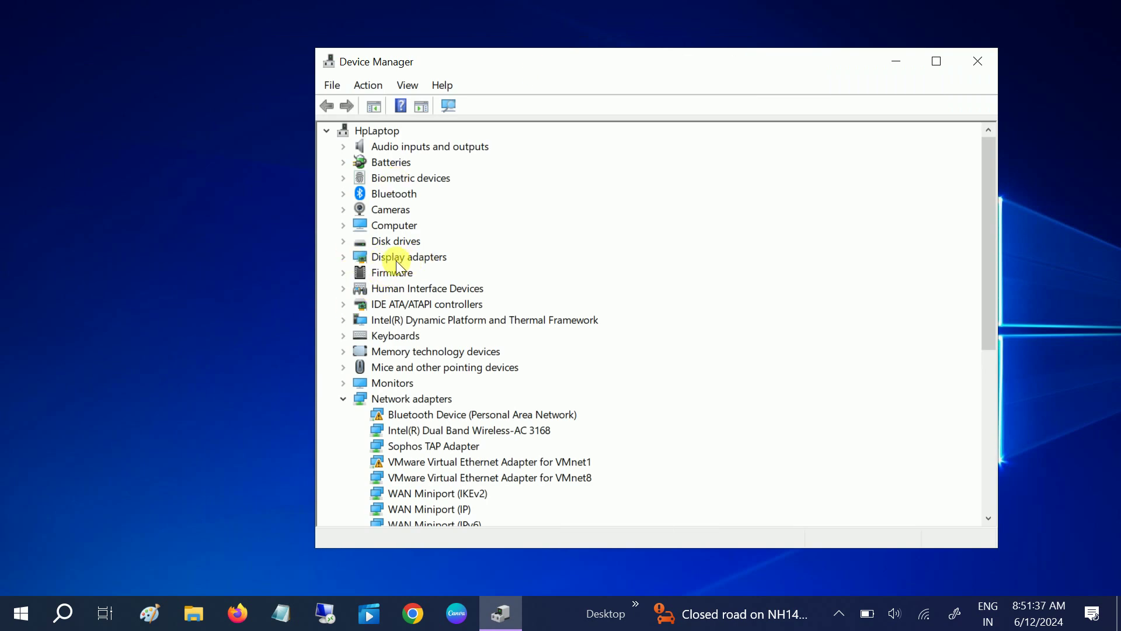
{"action": "left_click", "coordinate": [348, 258]}
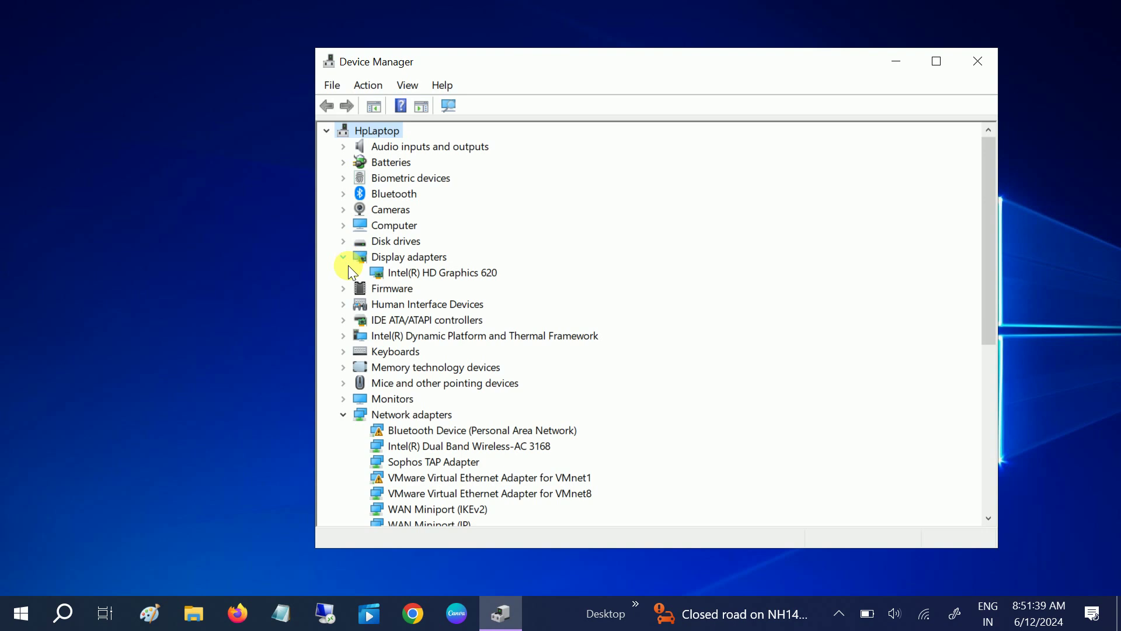
{"action": "left_click", "coordinate": [442, 277]}
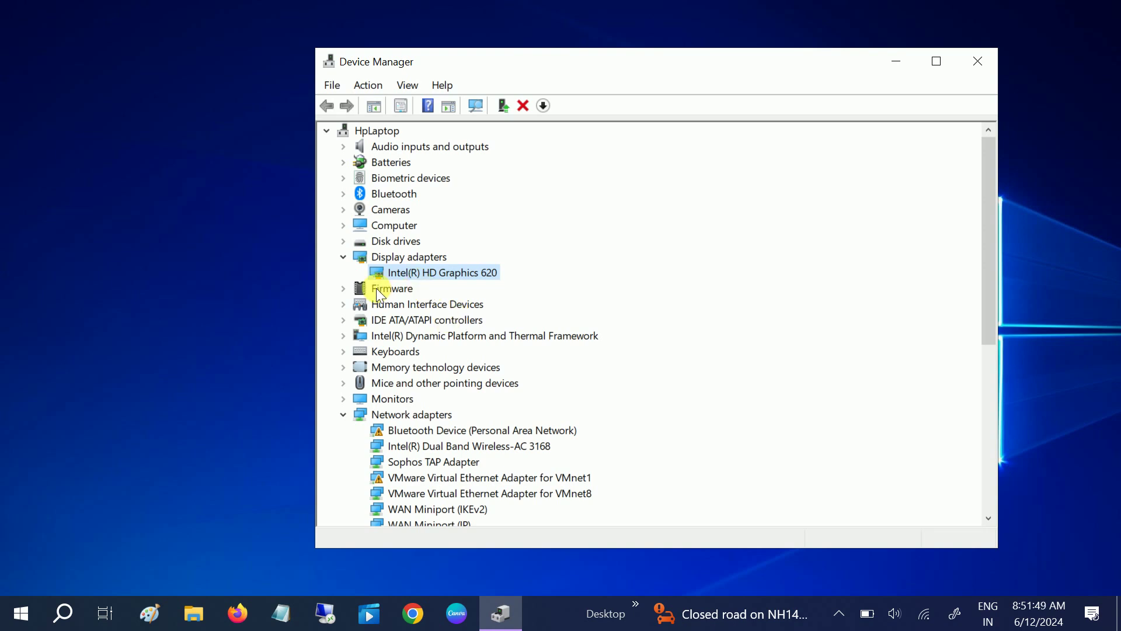
Run an automatic driver update search for Intel(R) HD Graphics 620 and close the update wizard.
{"action": "right_click", "coordinate": [429, 282]}
{"action": "left_click", "coordinate": [470, 289]}
{"action": "left_click", "coordinate": [552, 290]}
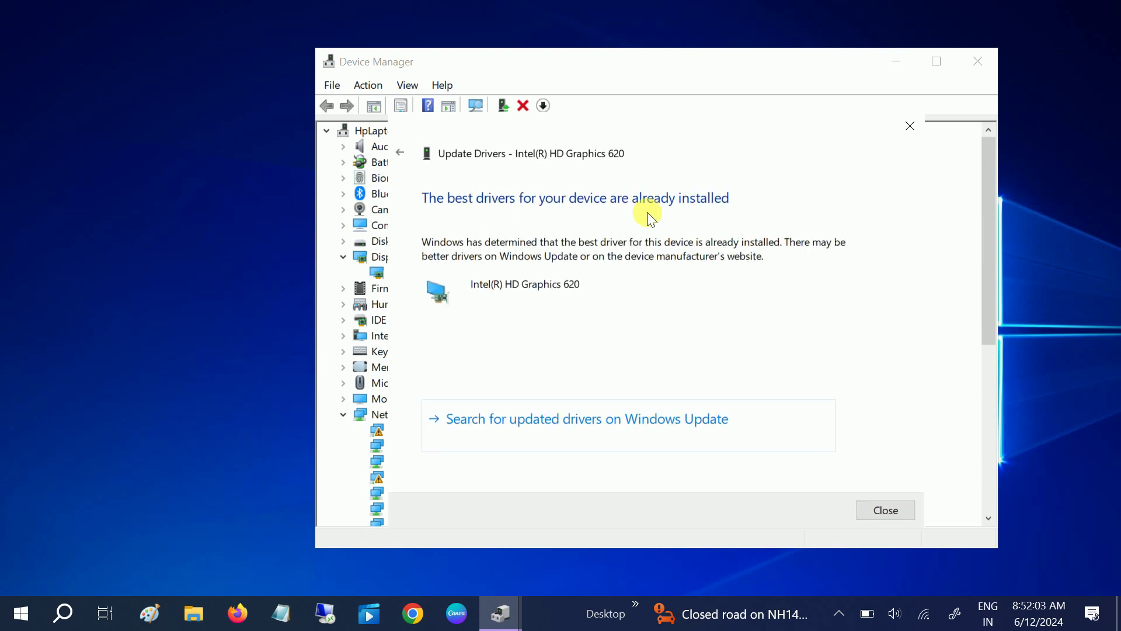
{"action": "left_click", "coordinate": [875, 508]}
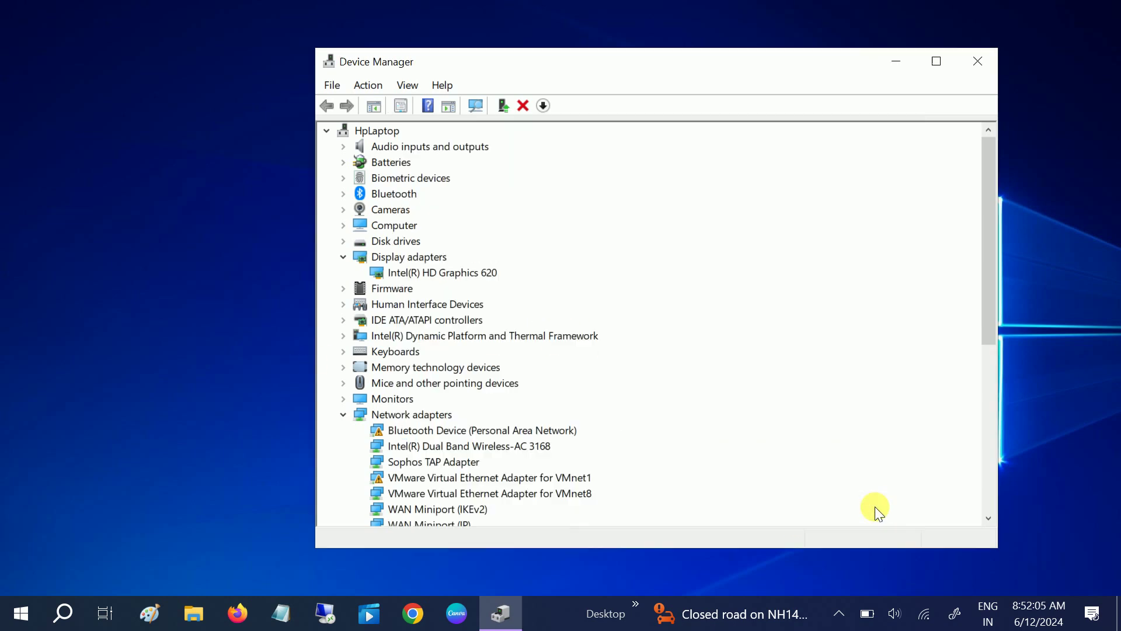
Open the list of compatible local drivers for Intel(R) HD Graphics 620, try selecting each model, and cancel the update.
{"action": "right_click", "coordinate": [432, 279]}
{"action": "left_click", "coordinate": [495, 284]}
{"action": "left_click", "coordinate": [541, 377]}
{"action": "left_click", "coordinate": [536, 422]}
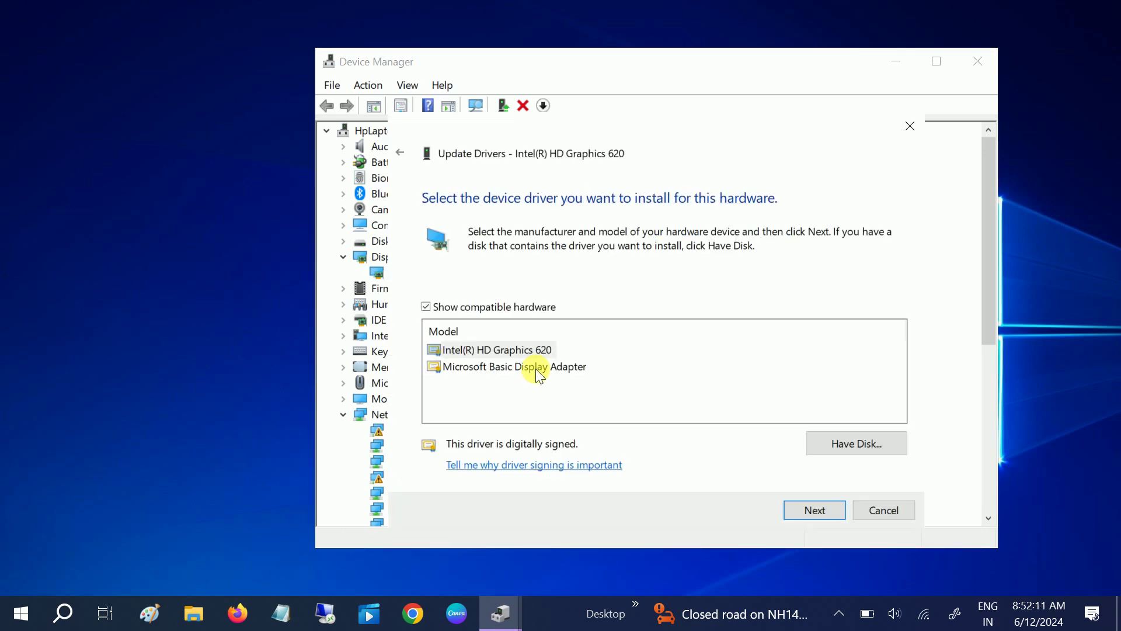
{"action": "left_click", "coordinate": [507, 350]}
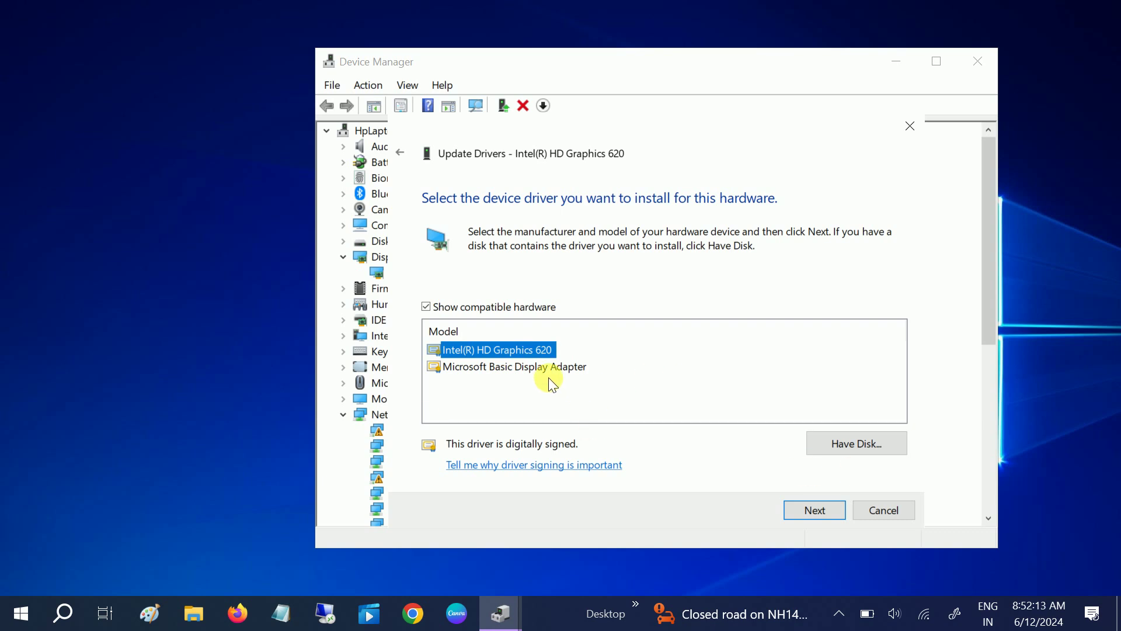
{"action": "left_click", "coordinate": [482, 372]}
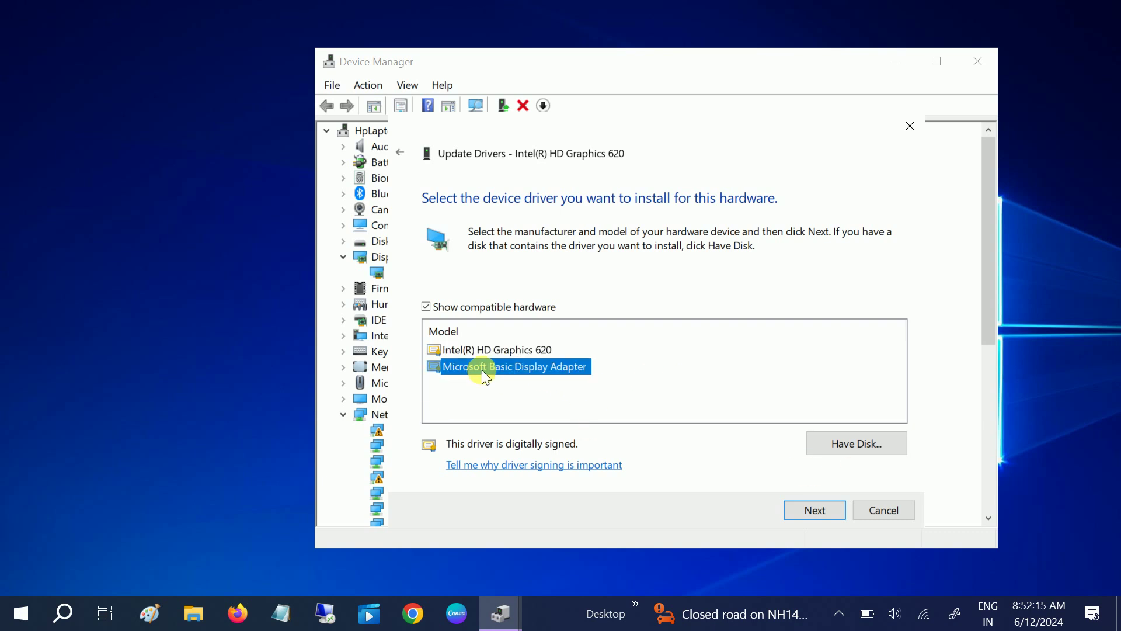
{"action": "left_click", "coordinate": [508, 348]}
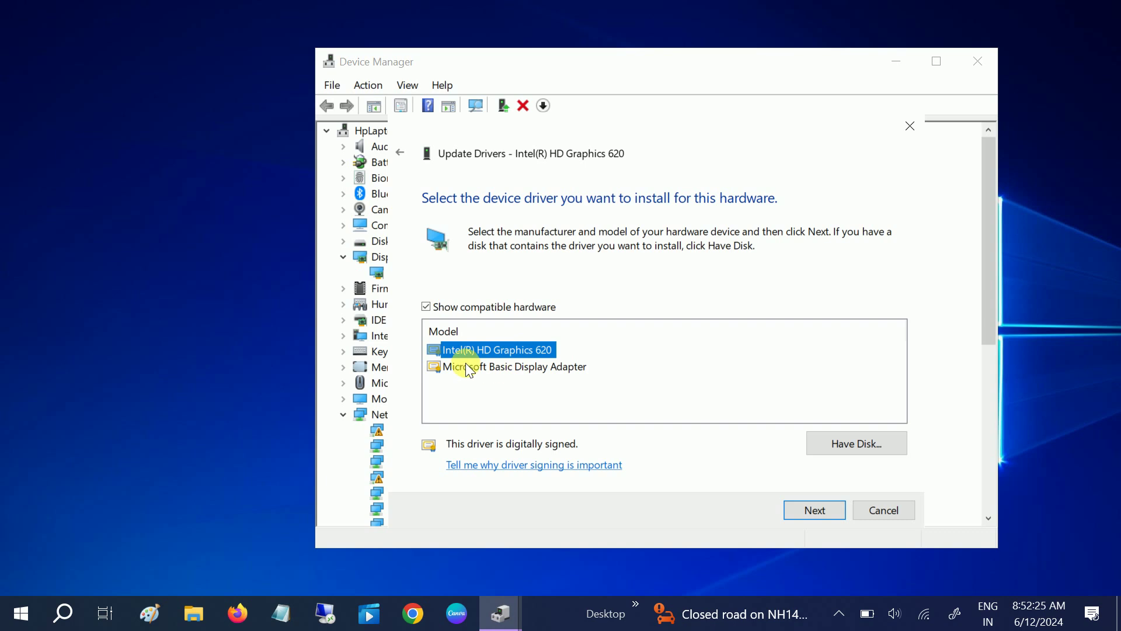
{"action": "left_click", "coordinate": [883, 510]}
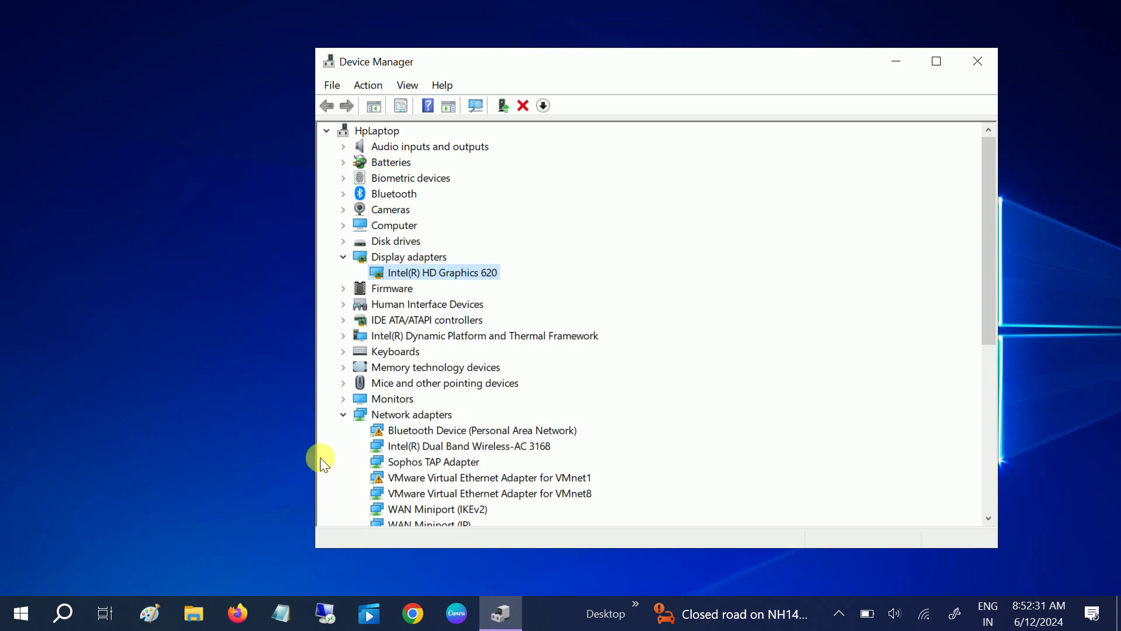
{"action": "right_click", "coordinate": [401, 276]}
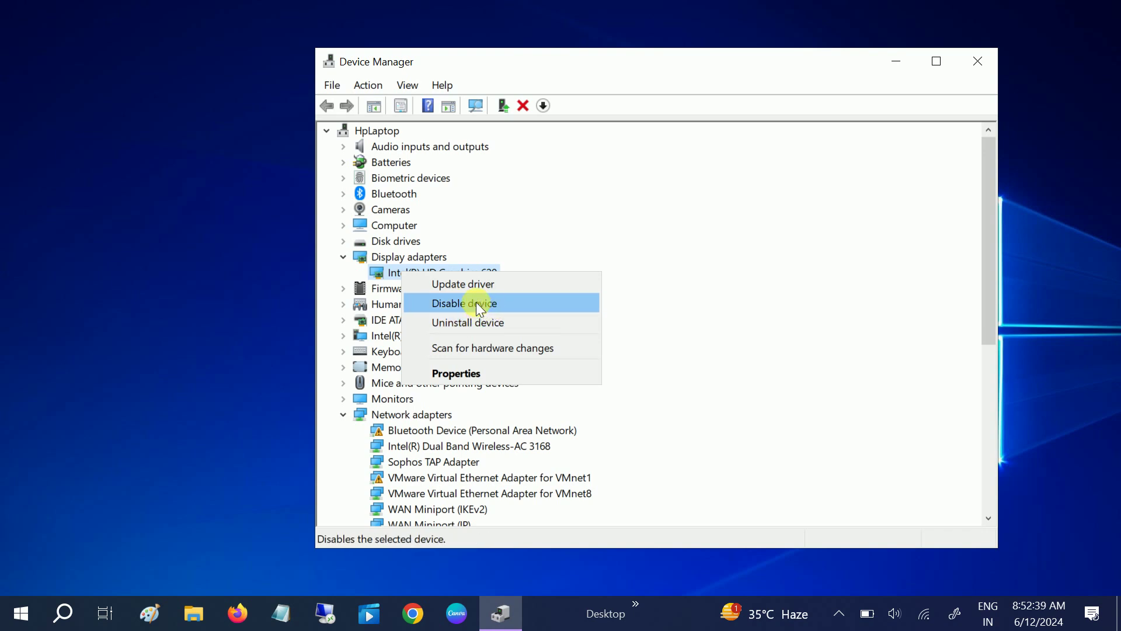
{"action": "left_click", "coordinate": [386, 260]}
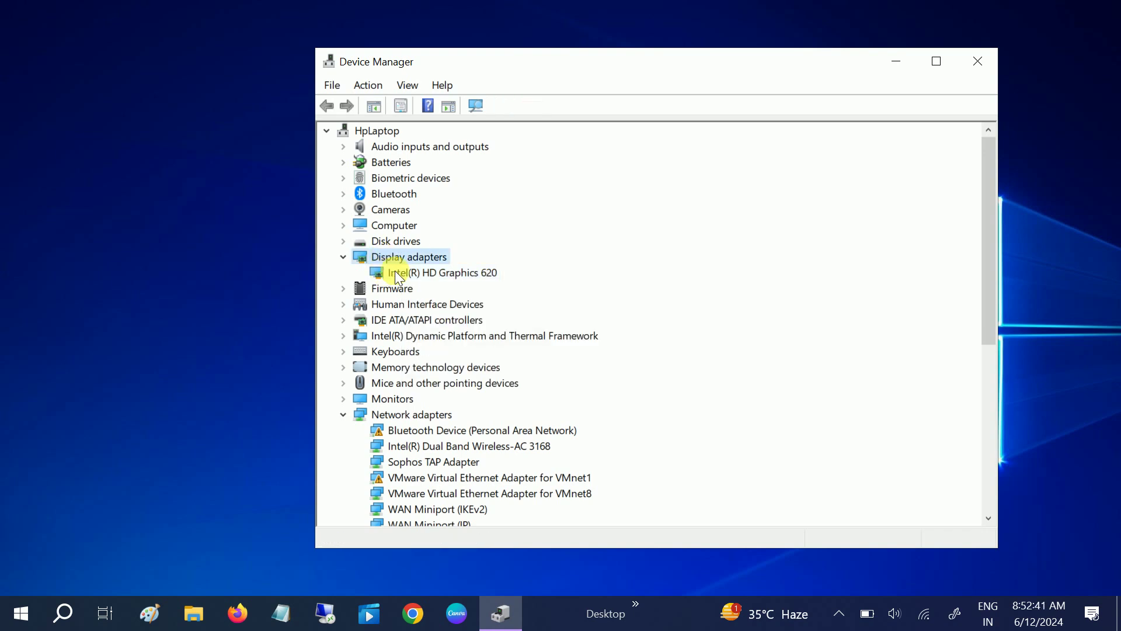
Scan the HpLaptop computer for hardware changes and close Device Manager.
{"action": "left_click", "coordinate": [374, 133]}
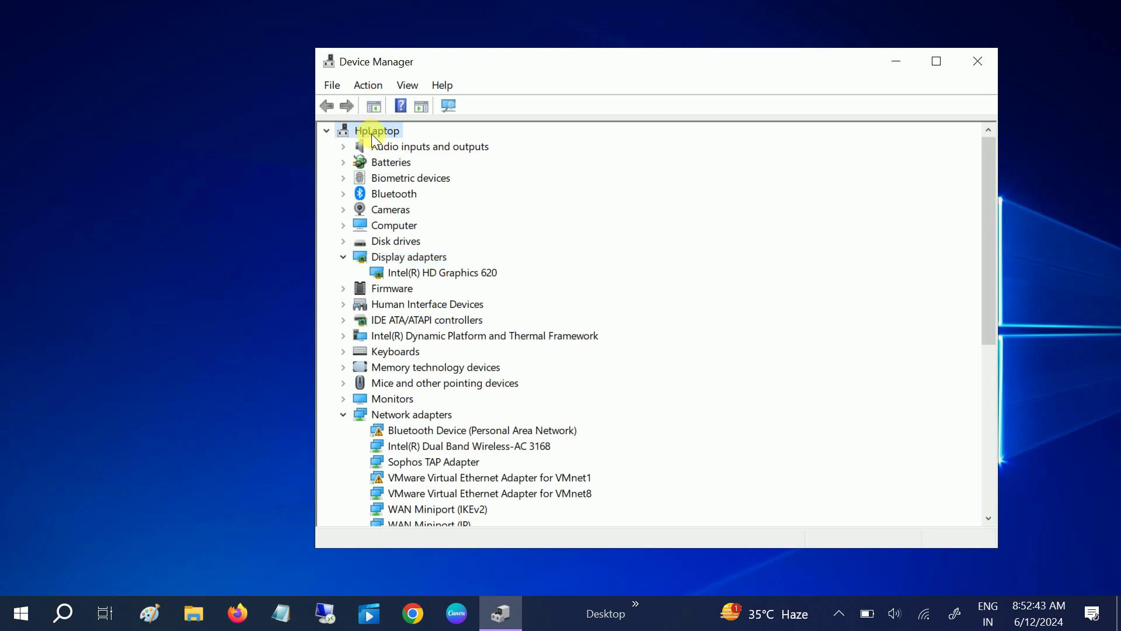
{"action": "left_click", "coordinate": [369, 85]}
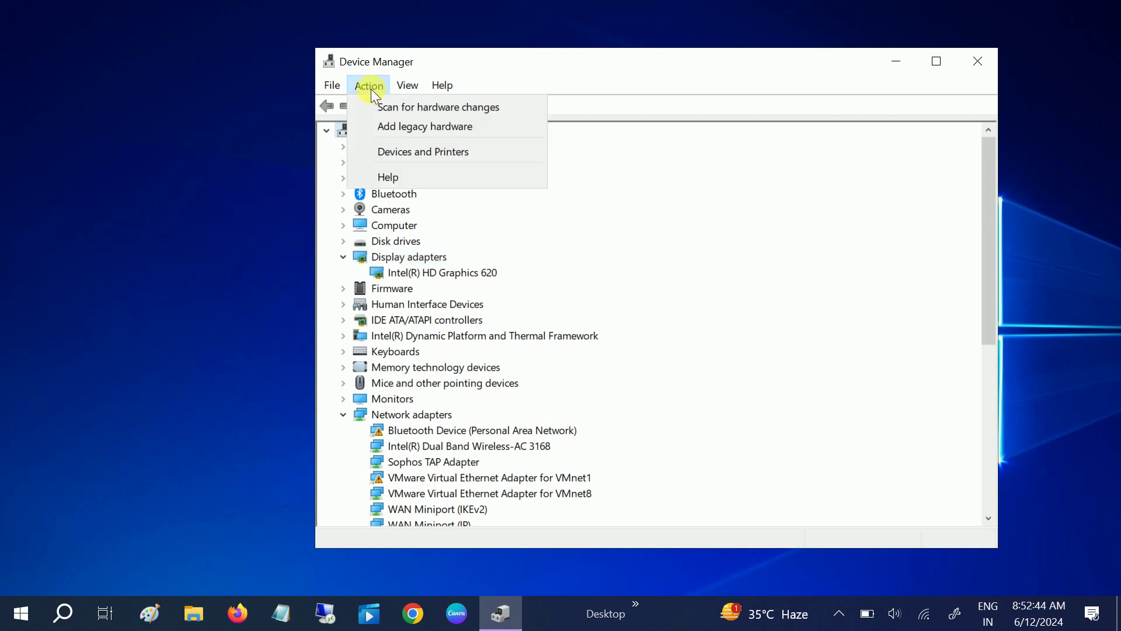
{"action": "left_click", "coordinate": [455, 107]}
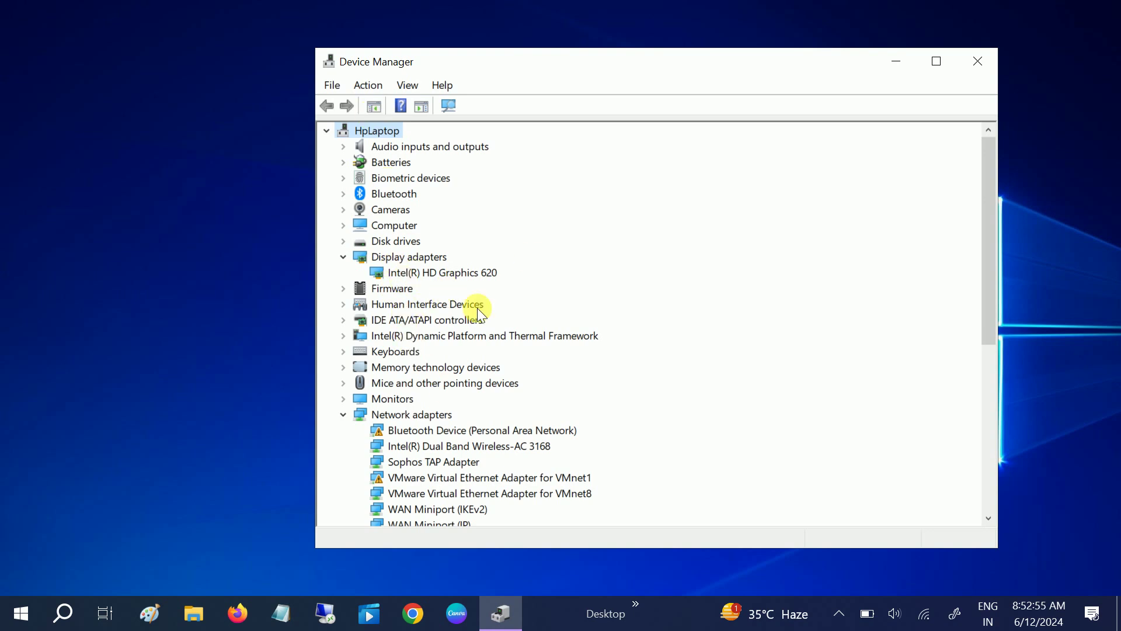
{"action": "left_click", "coordinate": [978, 64]}
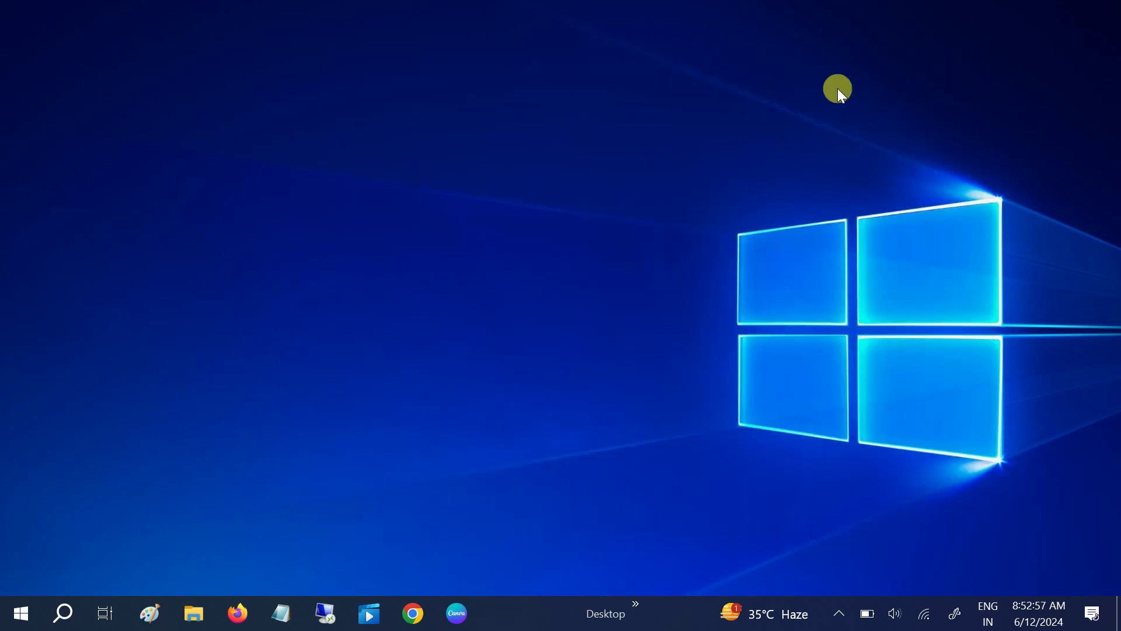
Search Windows for "VIEW ad" and open View advanced system settings.
{"action": "right_click", "coordinate": [518, 129]}
{"action": "left_click", "coordinate": [396, 183]}
{"action": "left_click", "coordinate": [64, 613]}
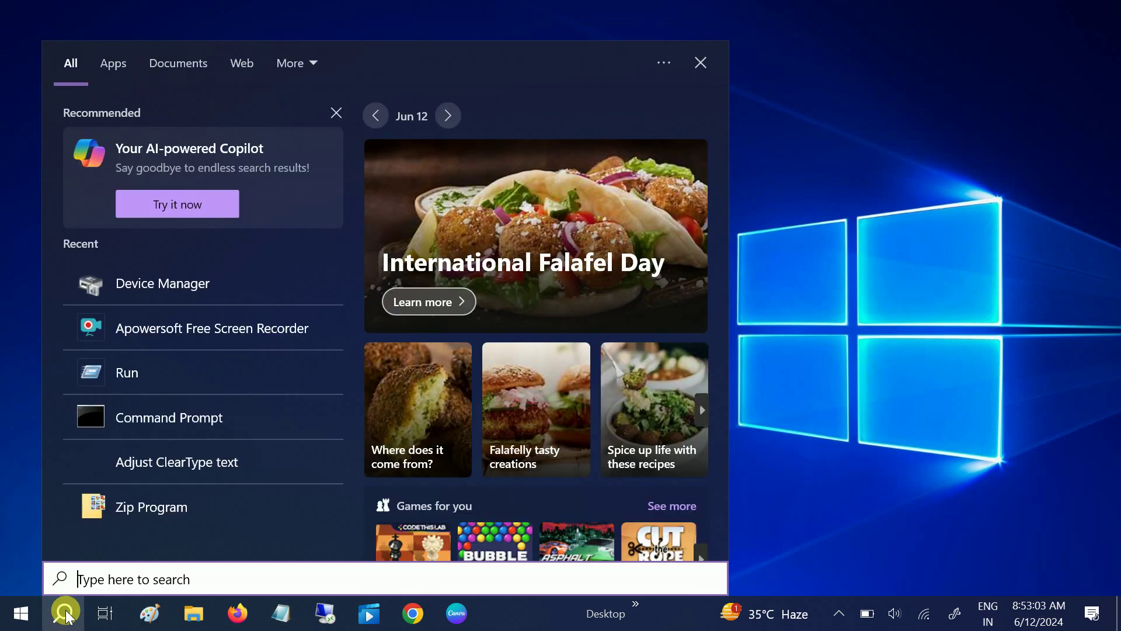
{"action": "type", "text": "V"}
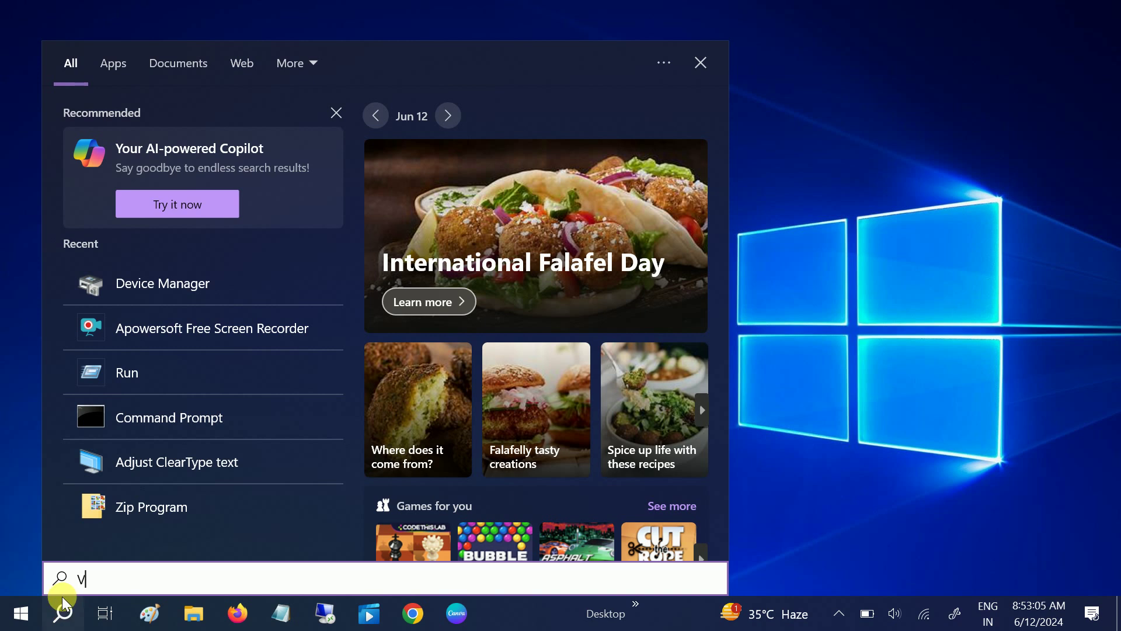
{"action": "type", "text": "IEW "}
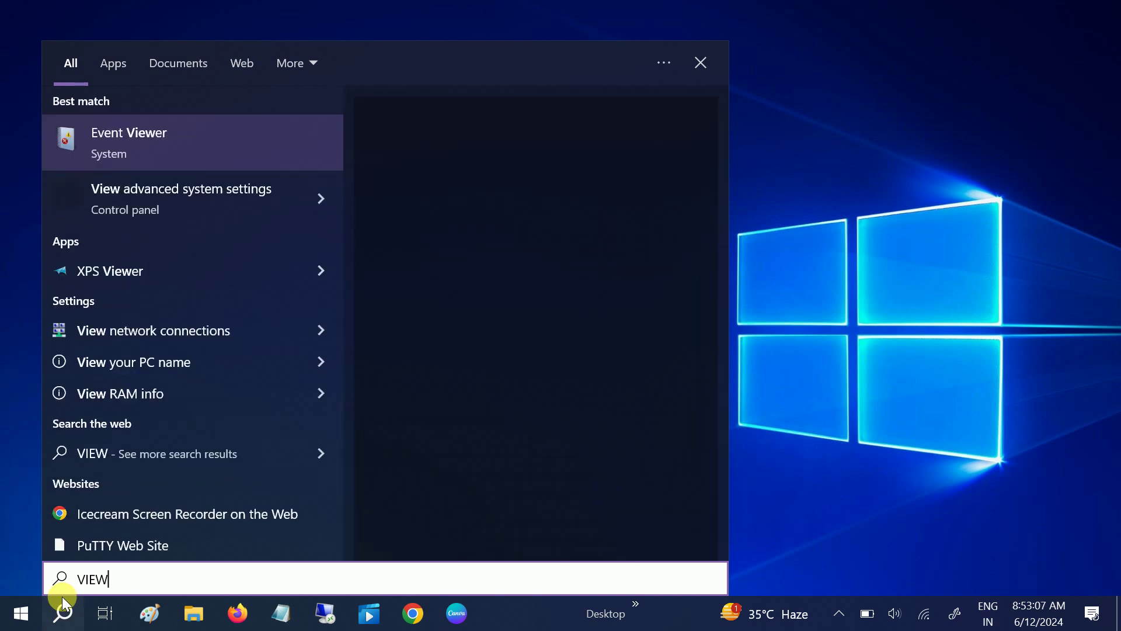
{"action": "type", "text": "ad"}
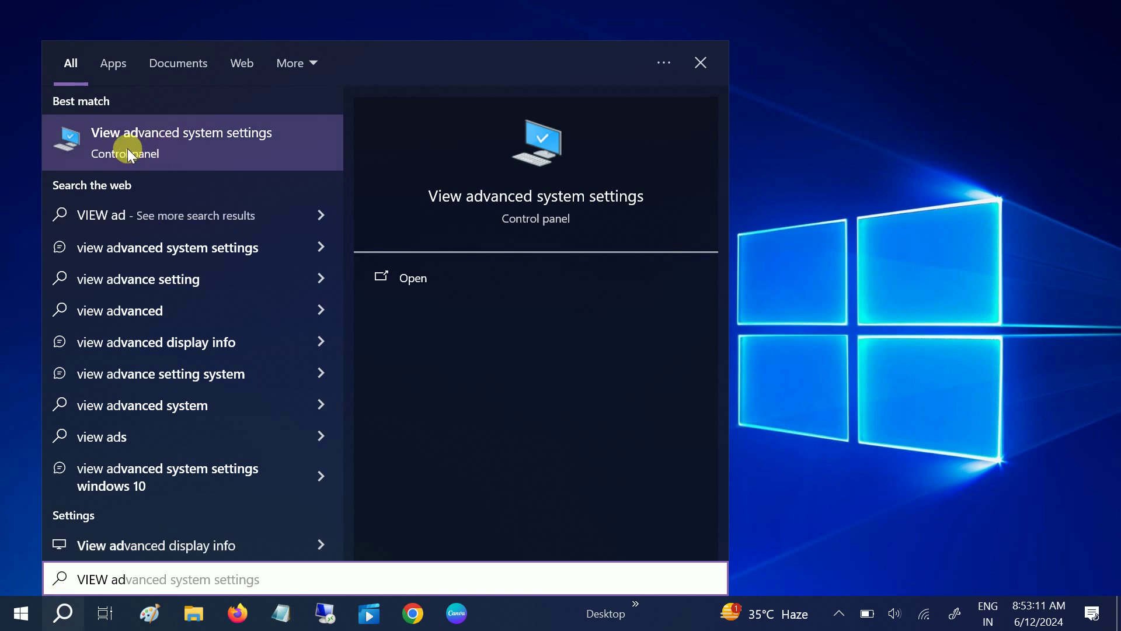
{"action": "left_click", "coordinate": [208, 147]}
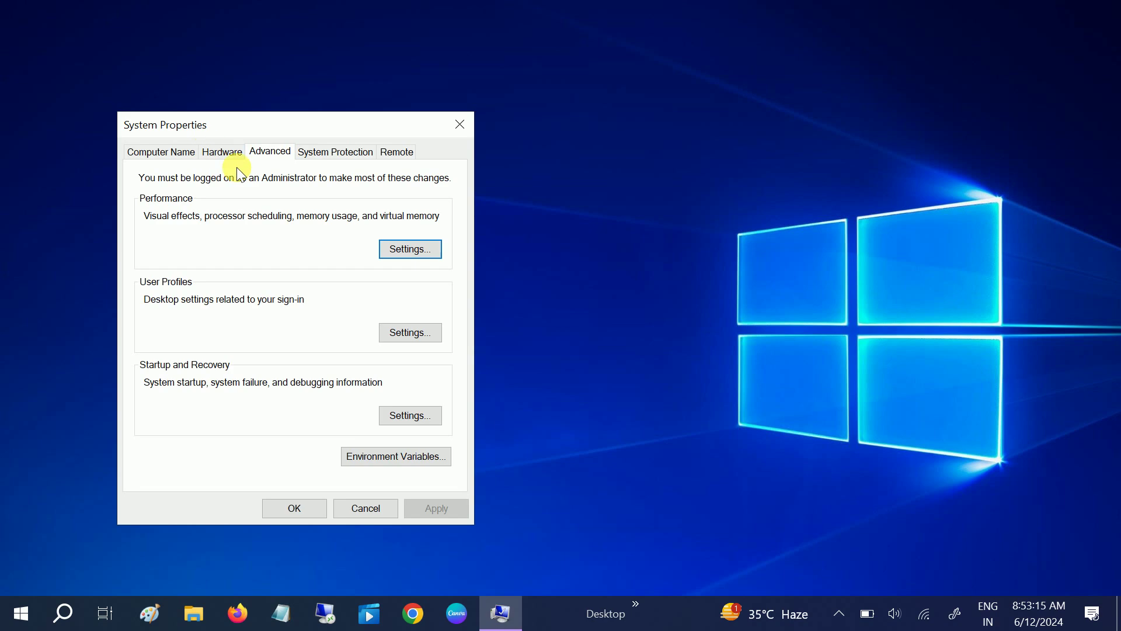
{"action": "left_click_drag", "start_coordinate": [362, 115], "coordinate": [470, 104]}
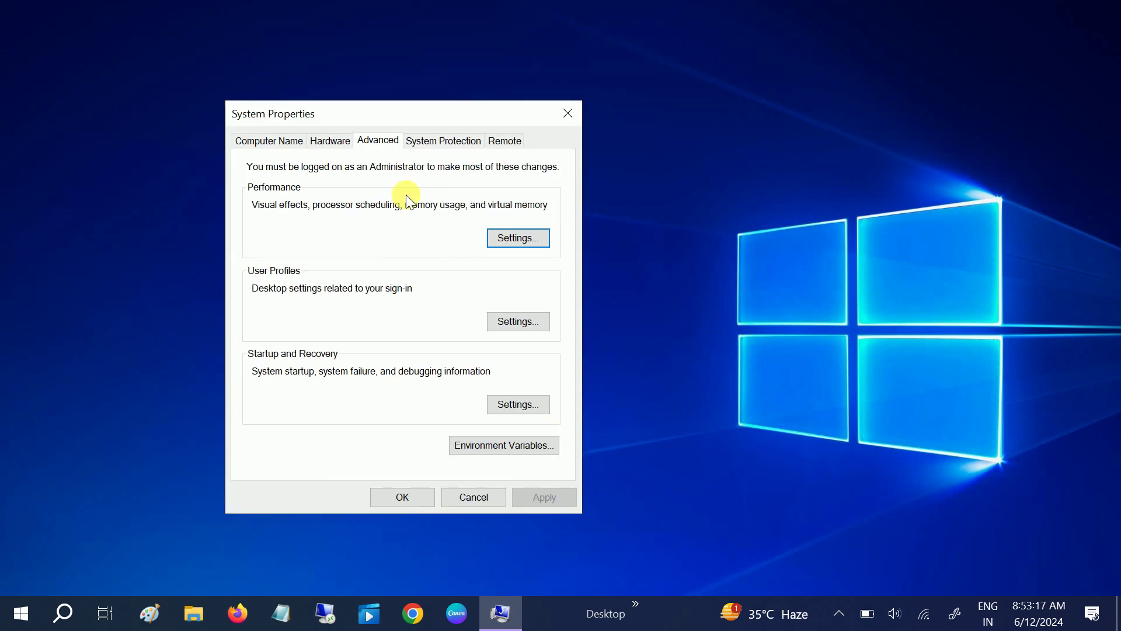
Open System Properties with the Run command sysdm.cpl and reposition its window on the desktop.
{"action": "key", "text": "super+r"}
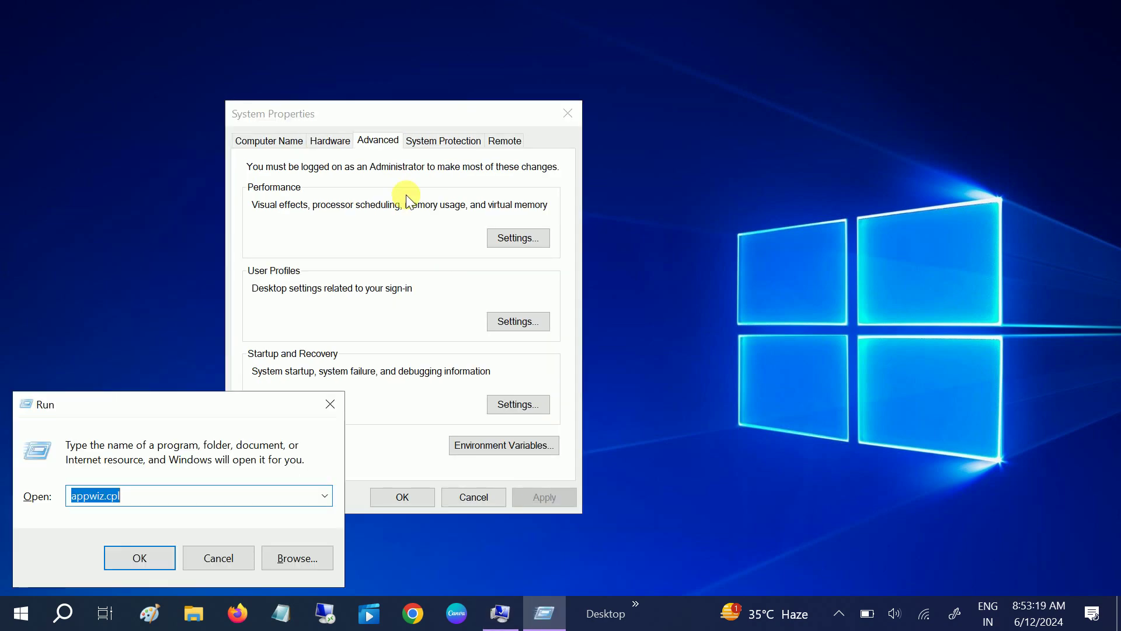
{"action": "type", "text": "sysdm.cpl"}
{"action": "key", "text": "Return"}
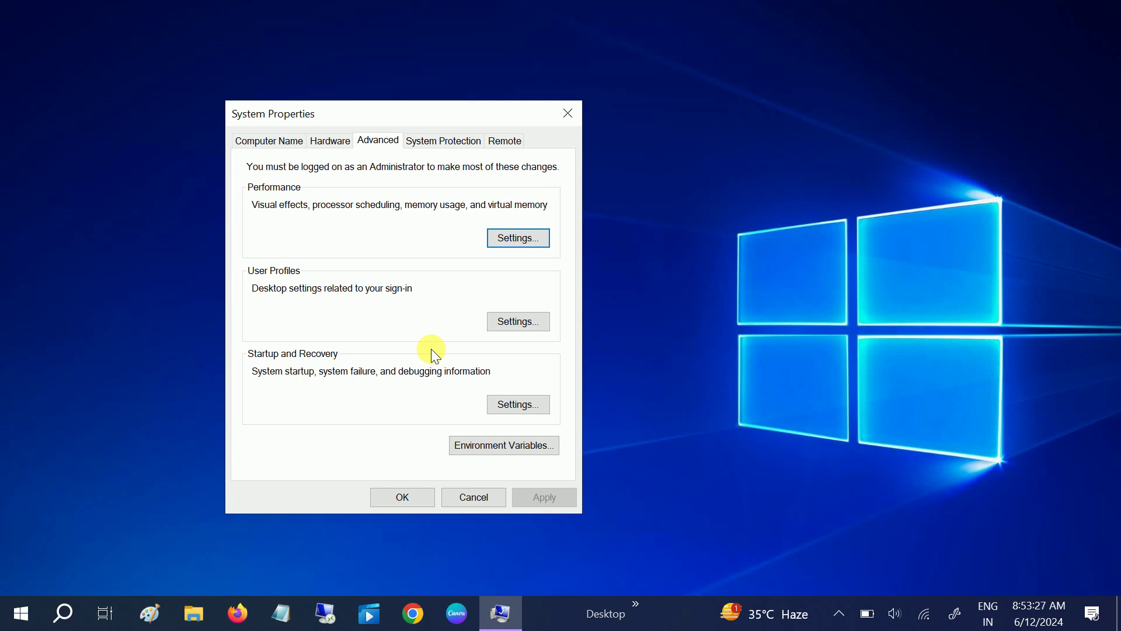
{"action": "left_click_drag", "start_coordinate": [423, 113], "coordinate": [526, 93]}
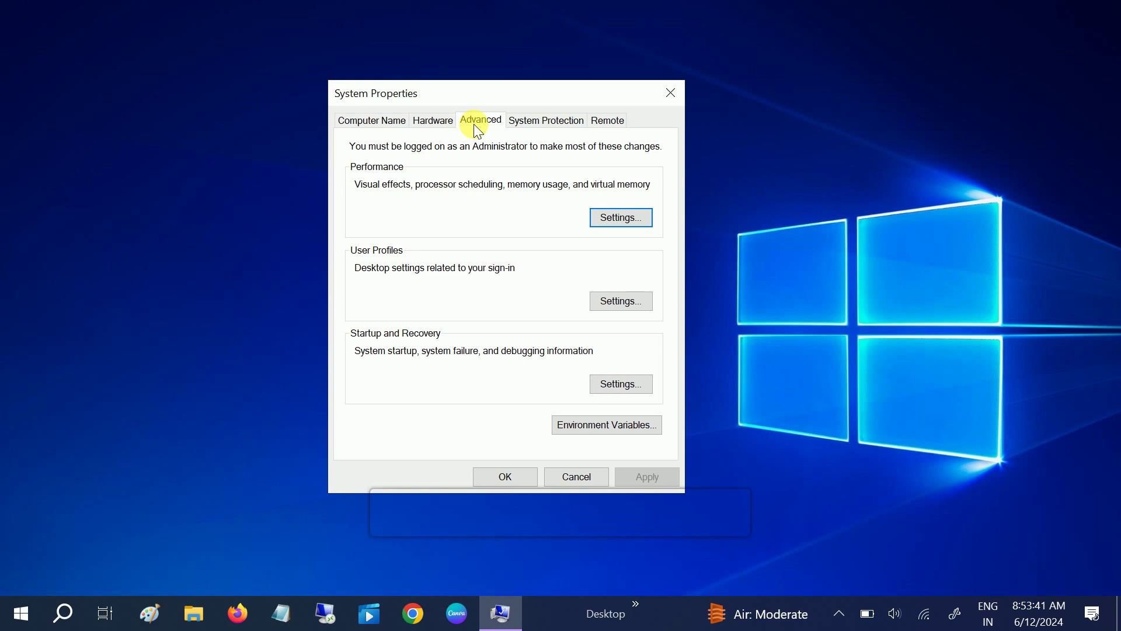
Review the Visual Effects options in the Performance settings, then close both Performance Options and System Properties.
{"action": "left_click", "coordinate": [620, 226]}
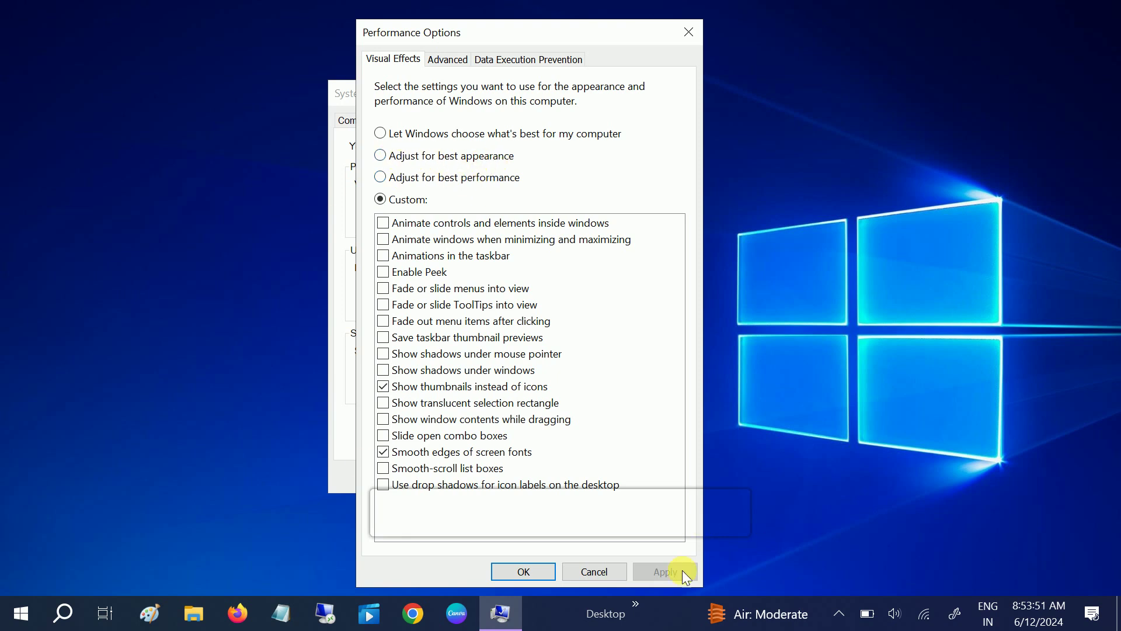
{"action": "left_click", "coordinate": [689, 33]}
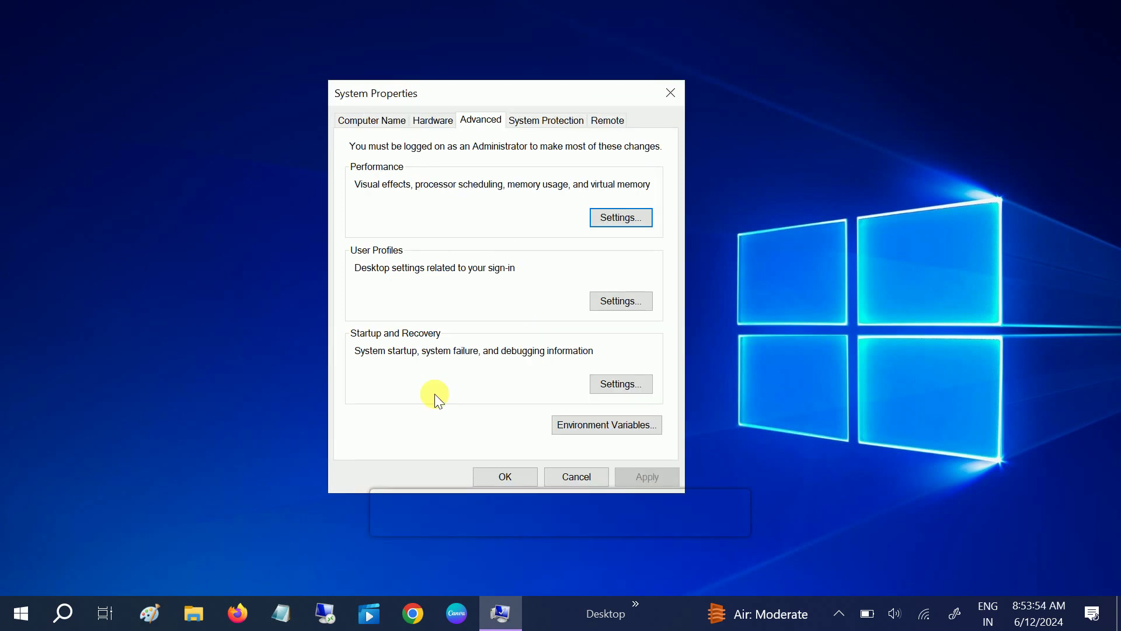
{"action": "left_click", "coordinate": [573, 479]}
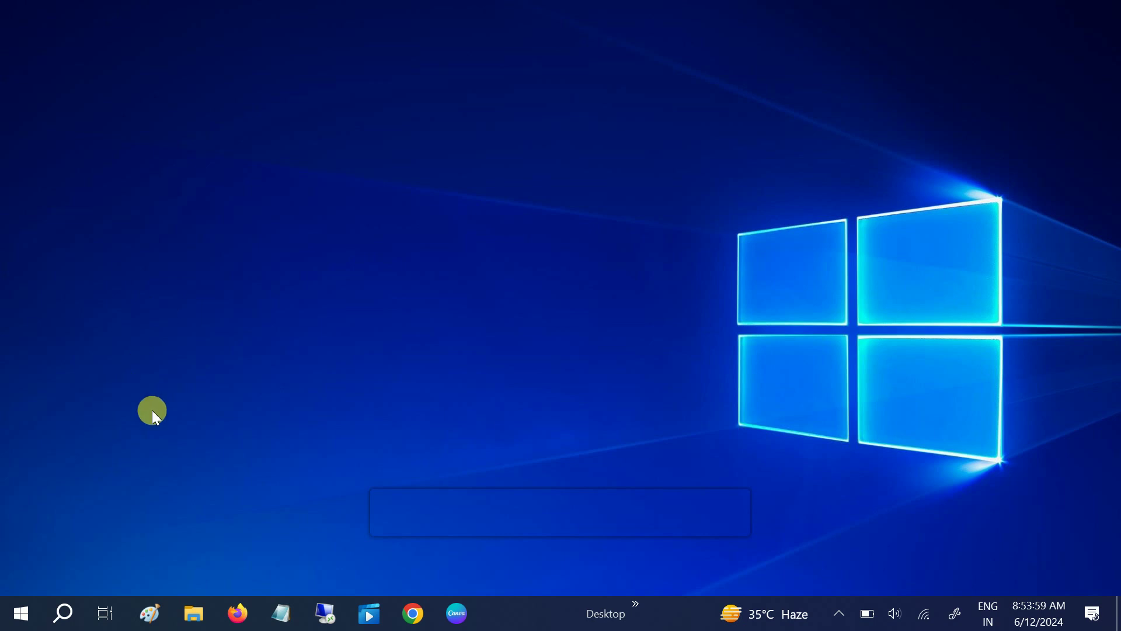
Search Windows for "adjust clear type test" and open Adjust ClearType text.
{"action": "left_click", "coordinate": [64, 614]}
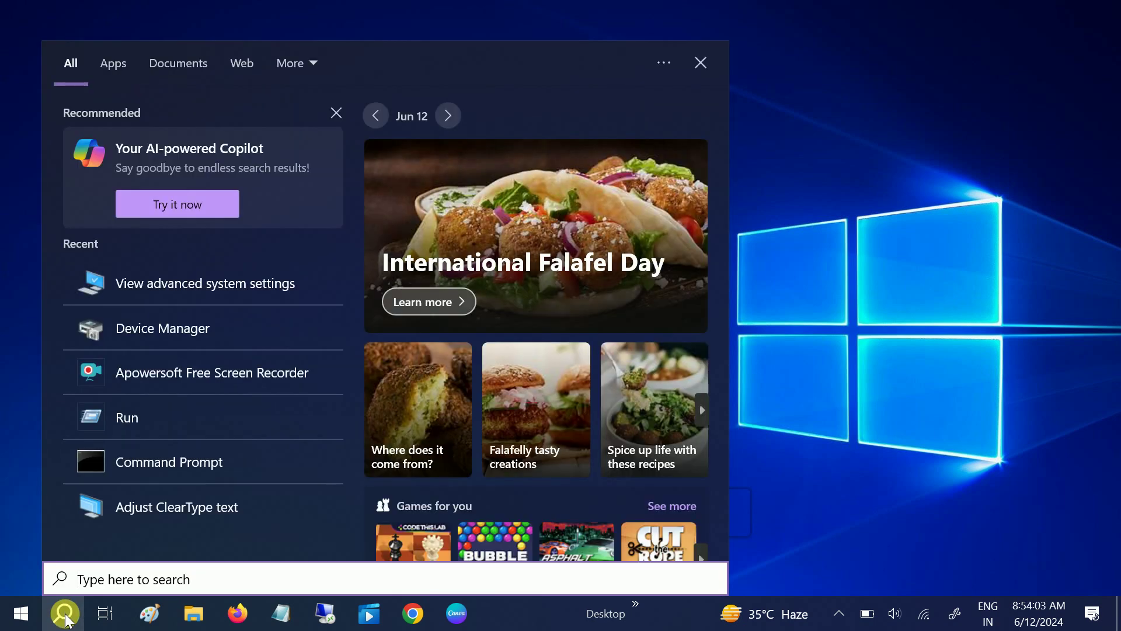
{"action": "type", "text": "adju"}
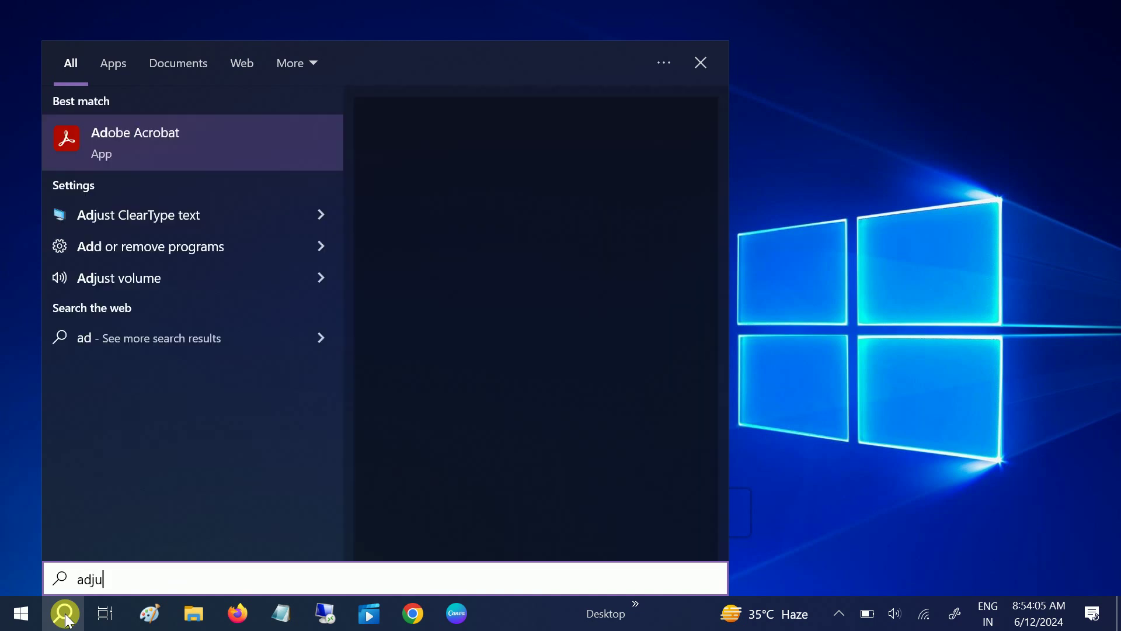
{"action": "type", "text": "st clea"}
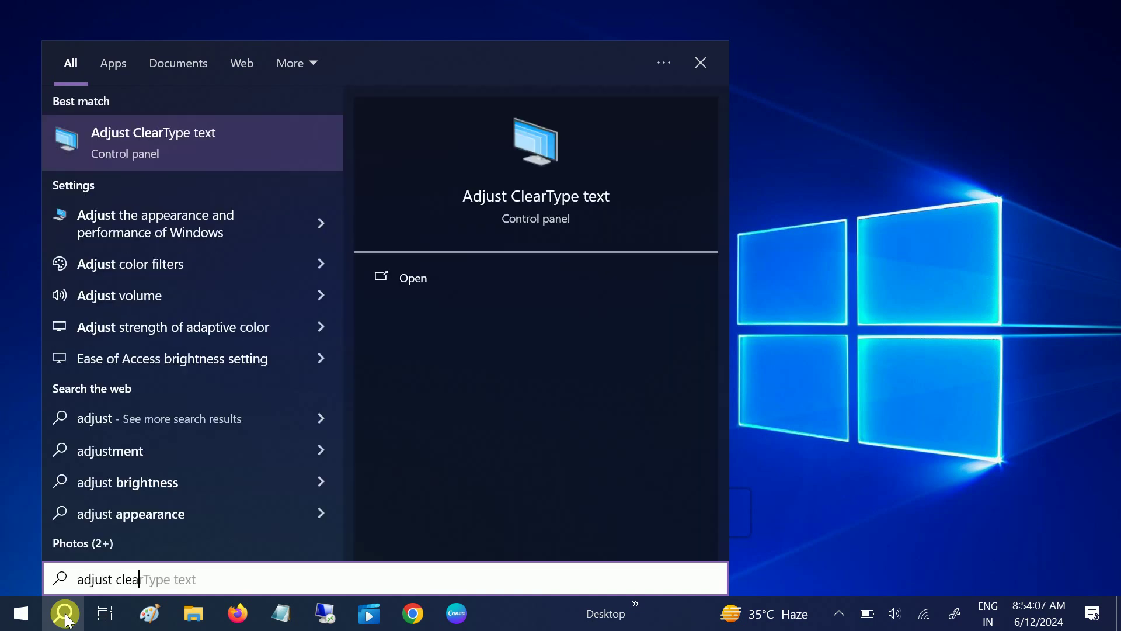
{"action": "type", "text": "r type "}
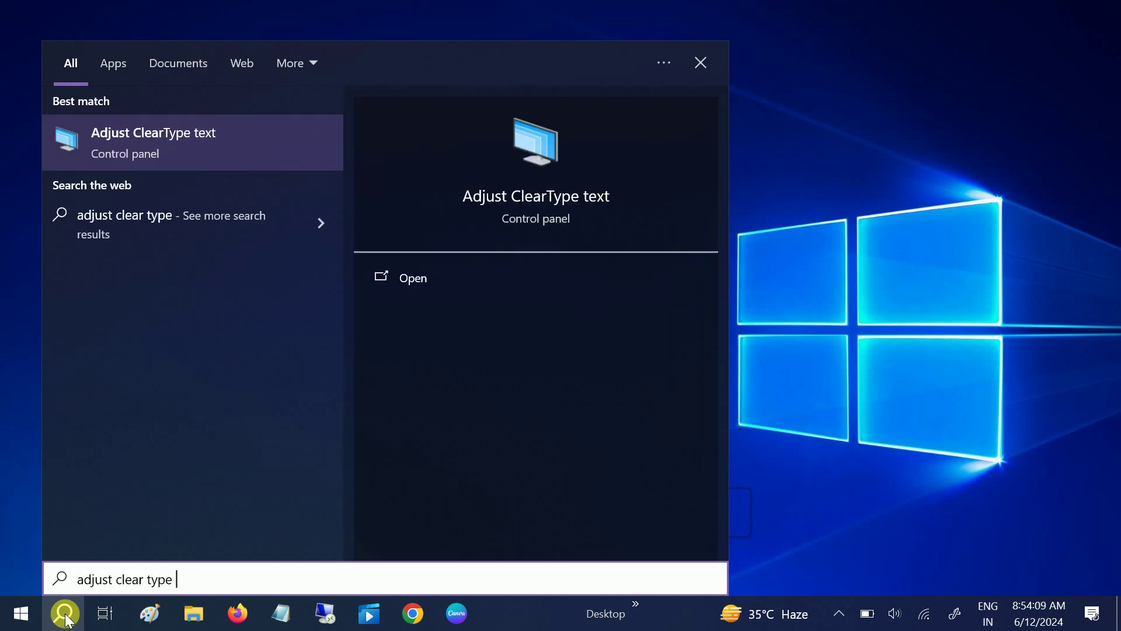
{"action": "type", "text": "test"}
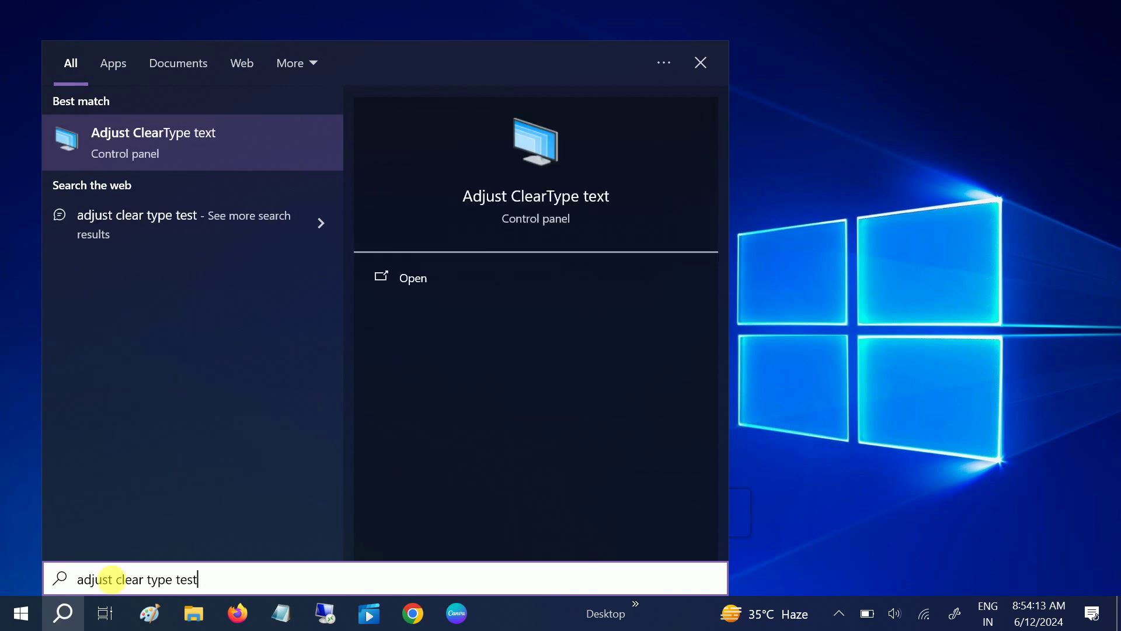
{"action": "left_click", "coordinate": [166, 165]}
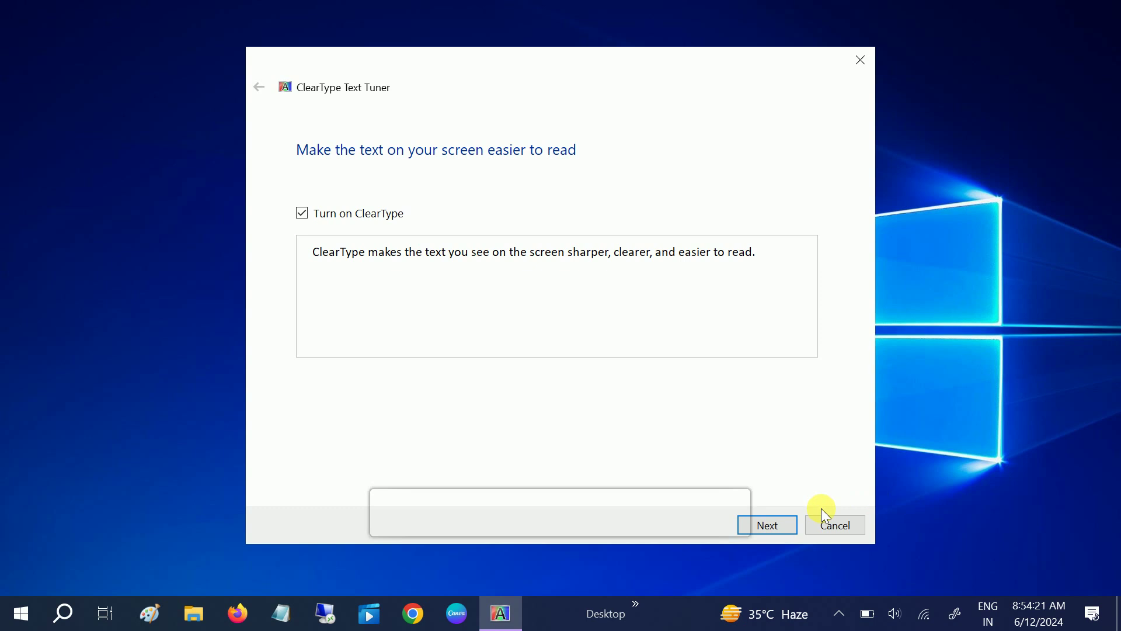
Keep ClearType turned on, proceed past the native resolution check, and choose the second text sample on page 1 of 5.
{"action": "left_click", "coordinate": [767, 524]}
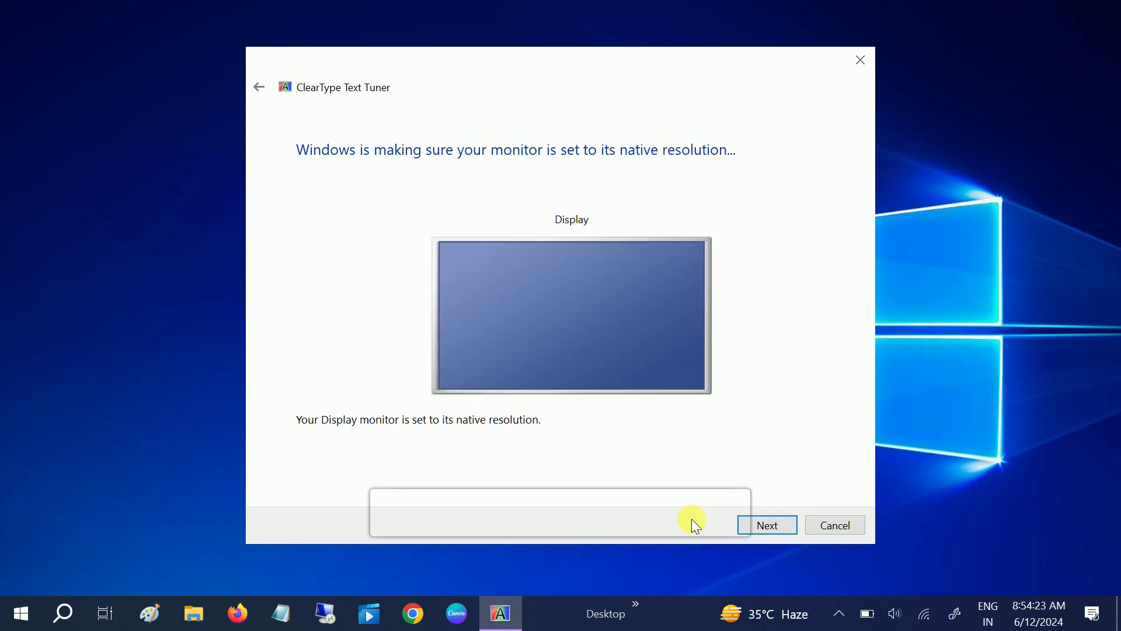
{"action": "left_click", "coordinate": [780, 521]}
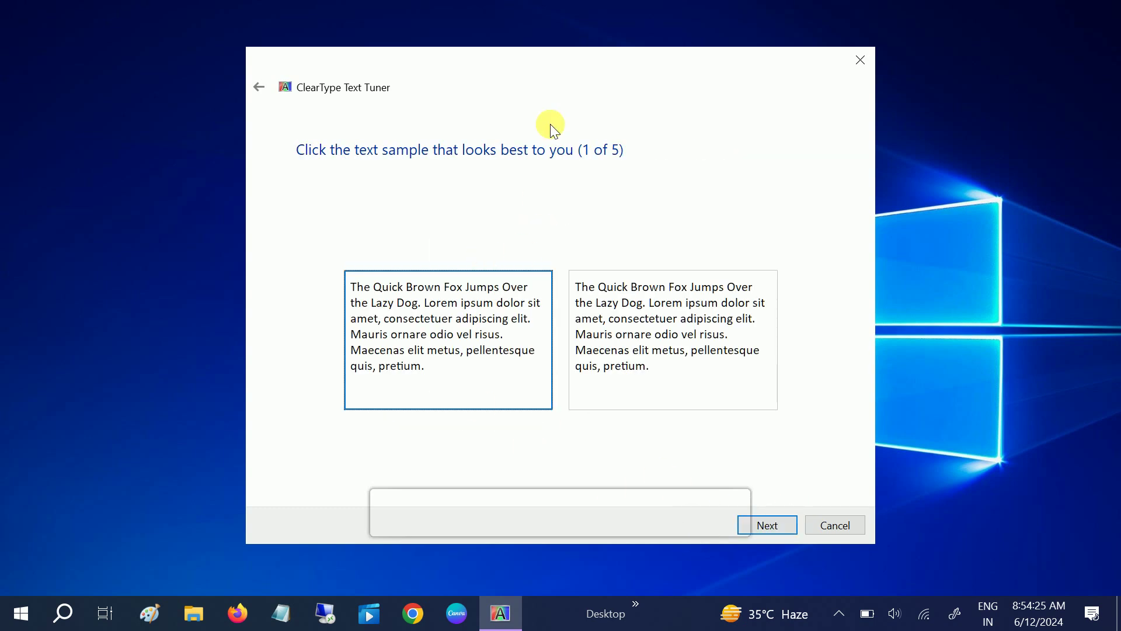
{"action": "left_click_drag", "start_coordinate": [596, 67], "coordinate": [583, 47]}
{"action": "left_click", "coordinate": [630, 301]}
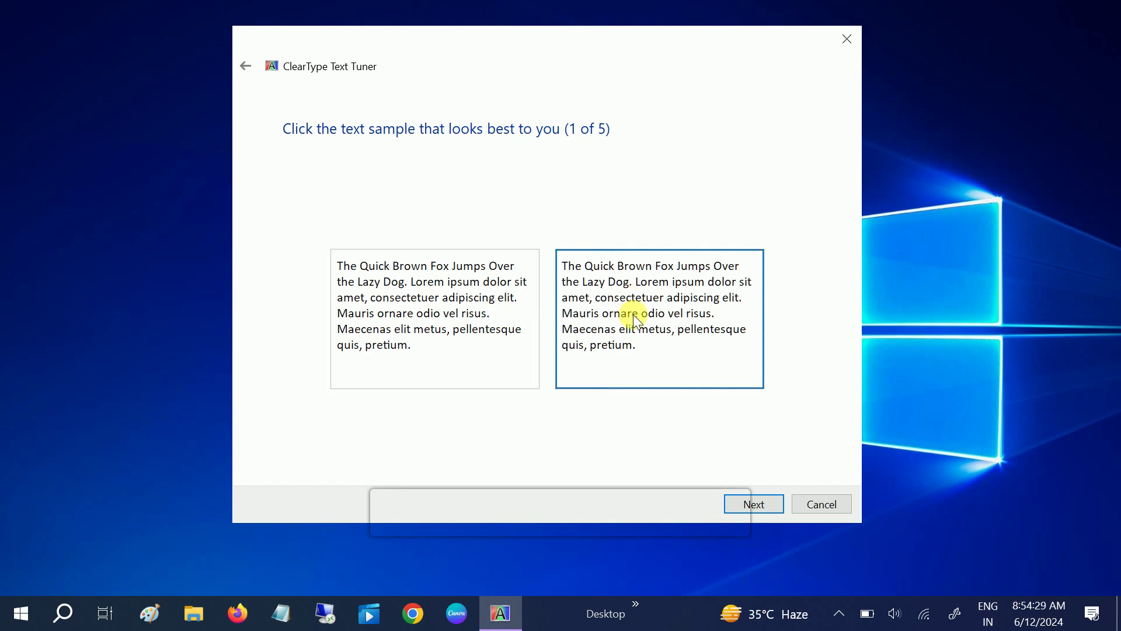
{"action": "left_click", "coordinate": [755, 505]}
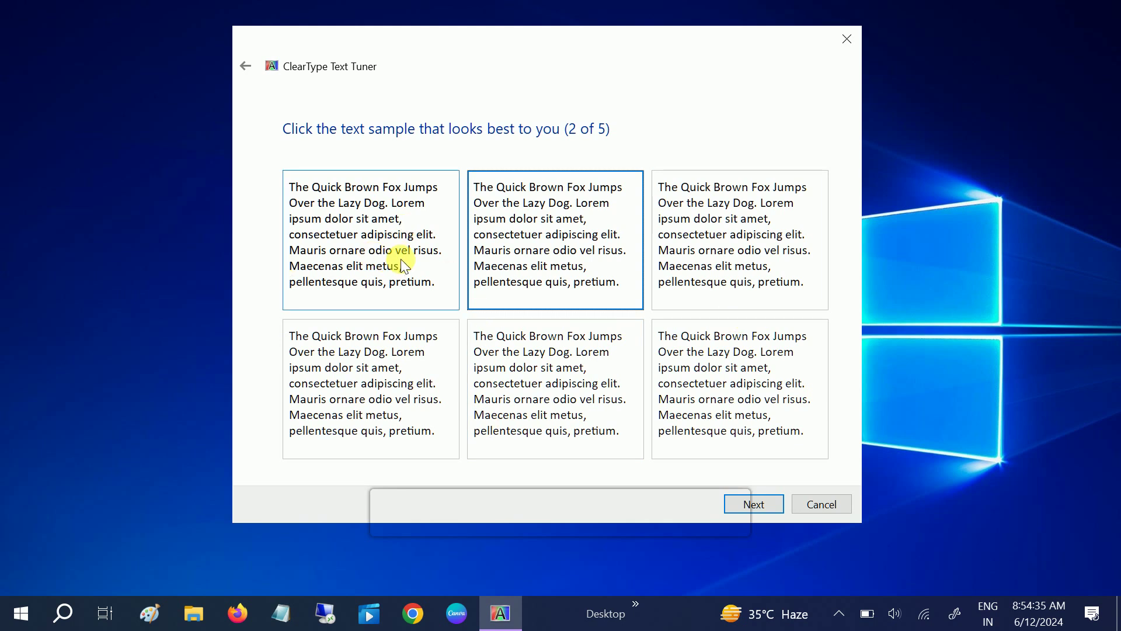
Accept the preselected text samples on pages 2 to 5 and finish the ClearType Text Tuner.
{"action": "left_click", "coordinate": [739, 500]}
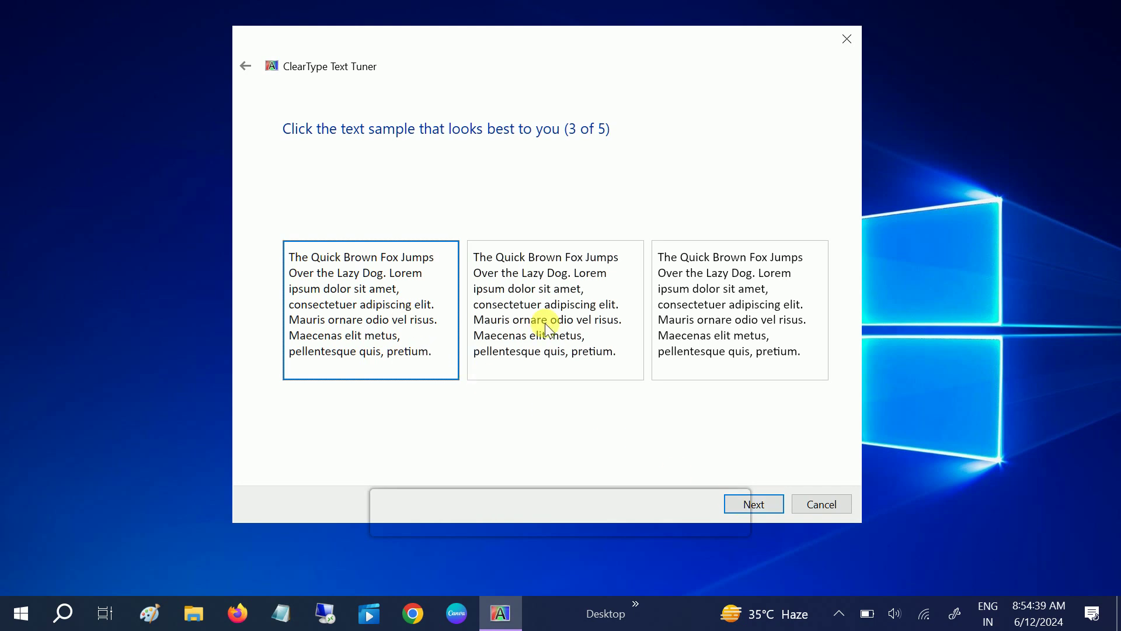
{"action": "left_click", "coordinate": [746, 501]}
{"action": "left_click", "coordinate": [764, 506]}
{"action": "left_click", "coordinate": [753, 508]}
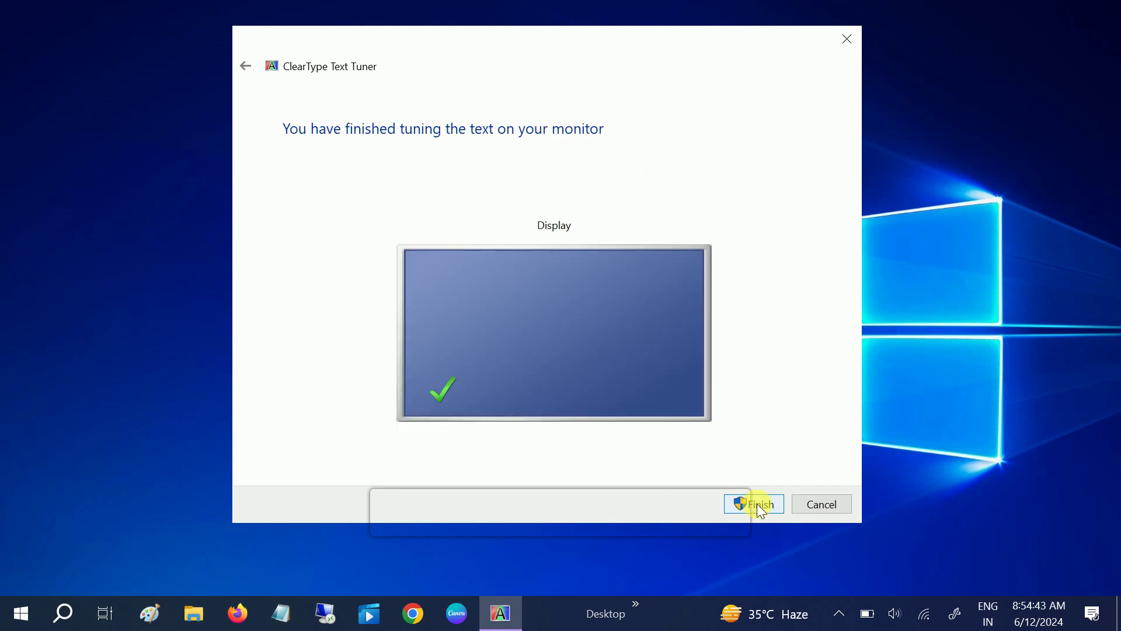
{"action": "left_click", "coordinate": [762, 504]}
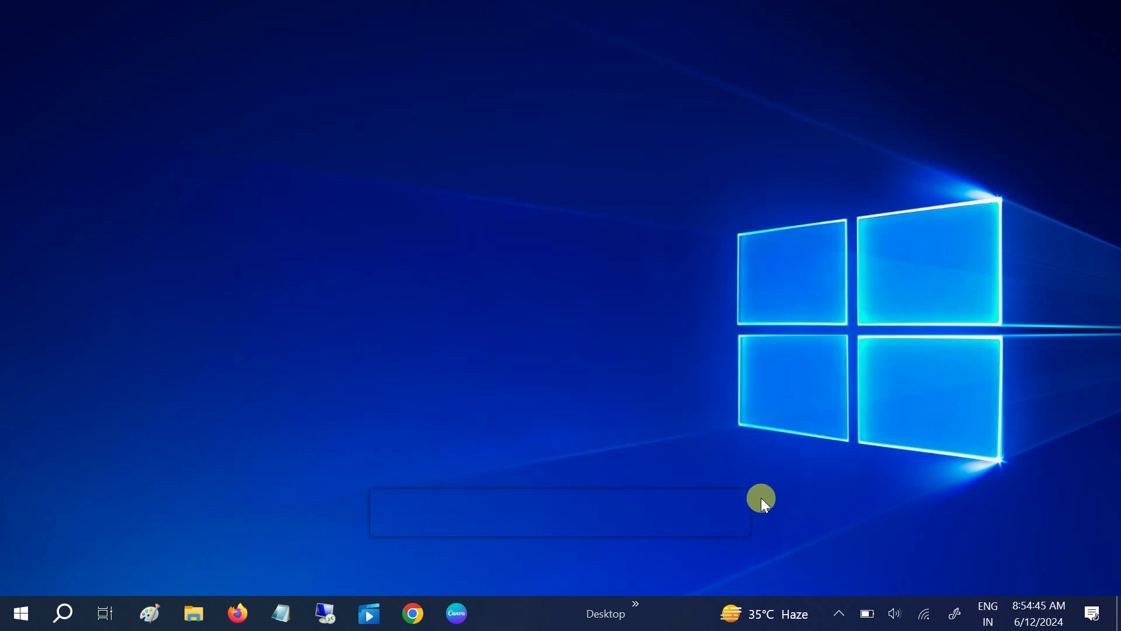